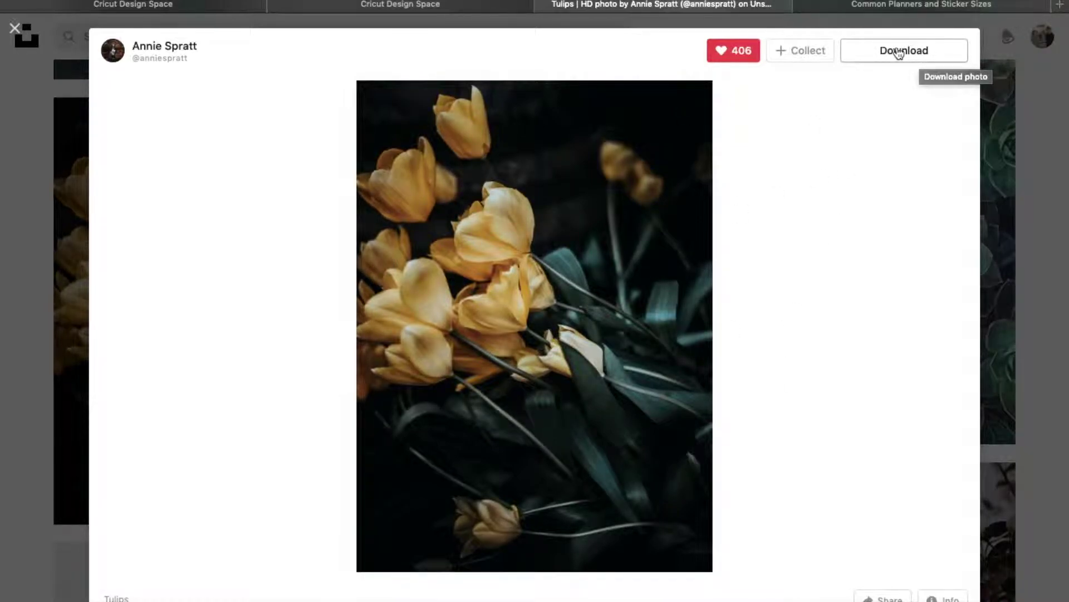
- Switch to Cricut Design Space and insert the recently uploaded yellow tulip photo onto the canvas
left_click(415, 8)
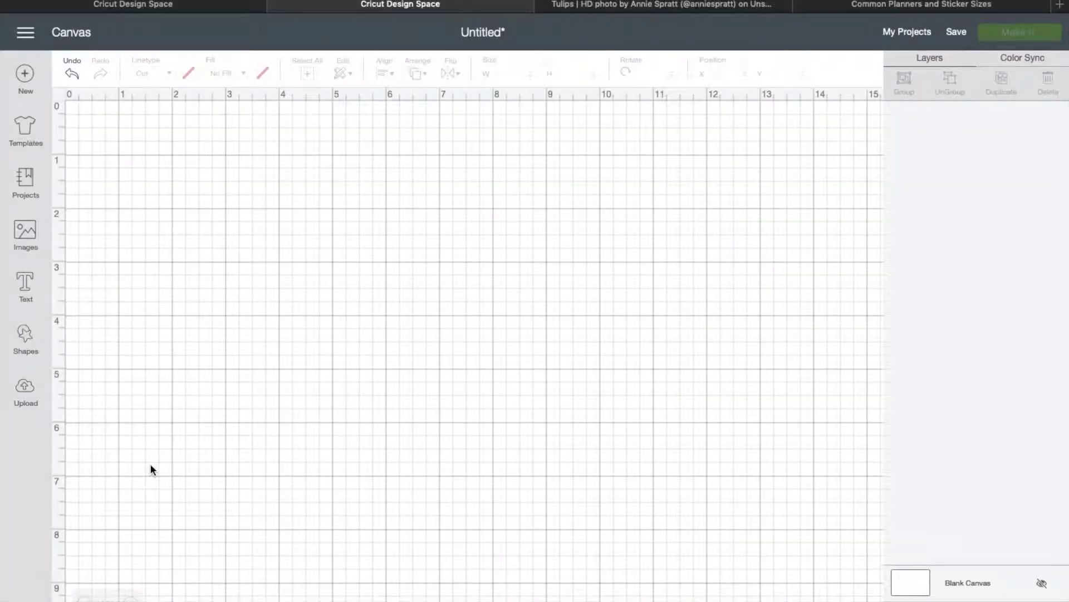
left_click(26, 396)
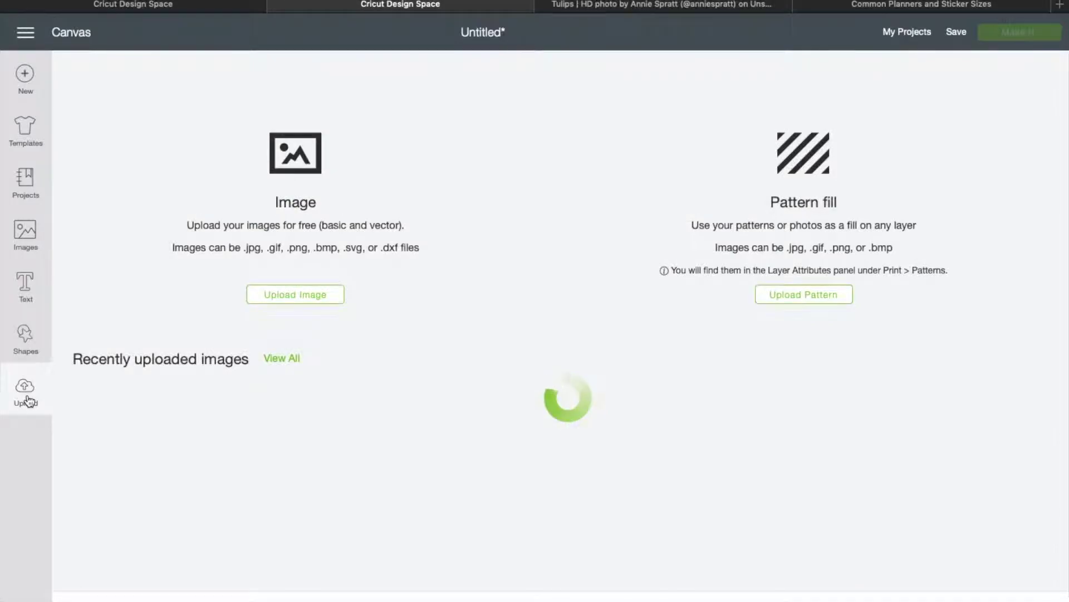
left_click(970, 463)
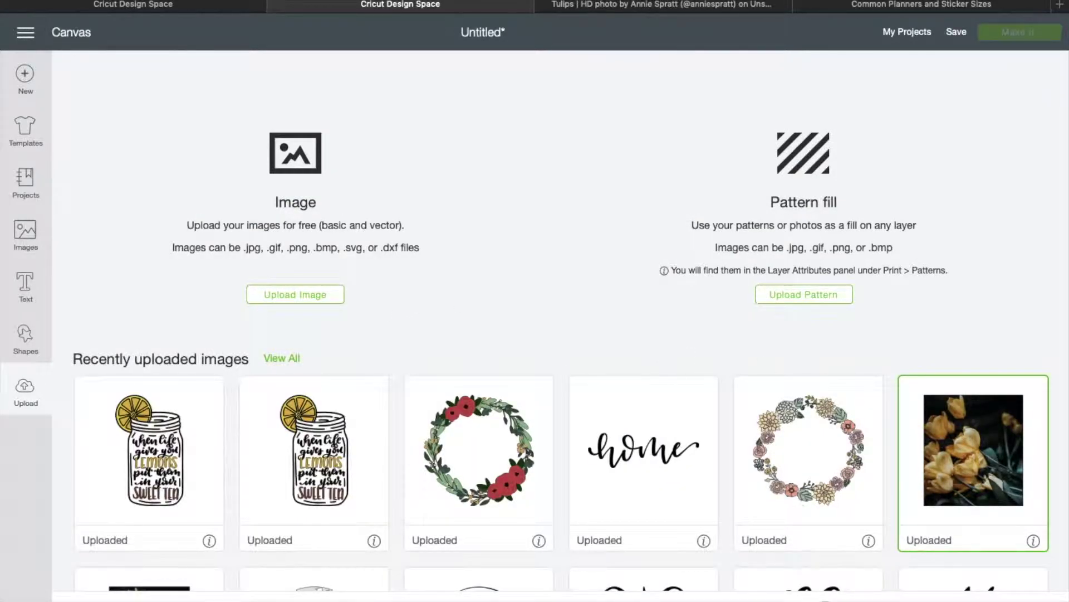
left_click(1025, 596)
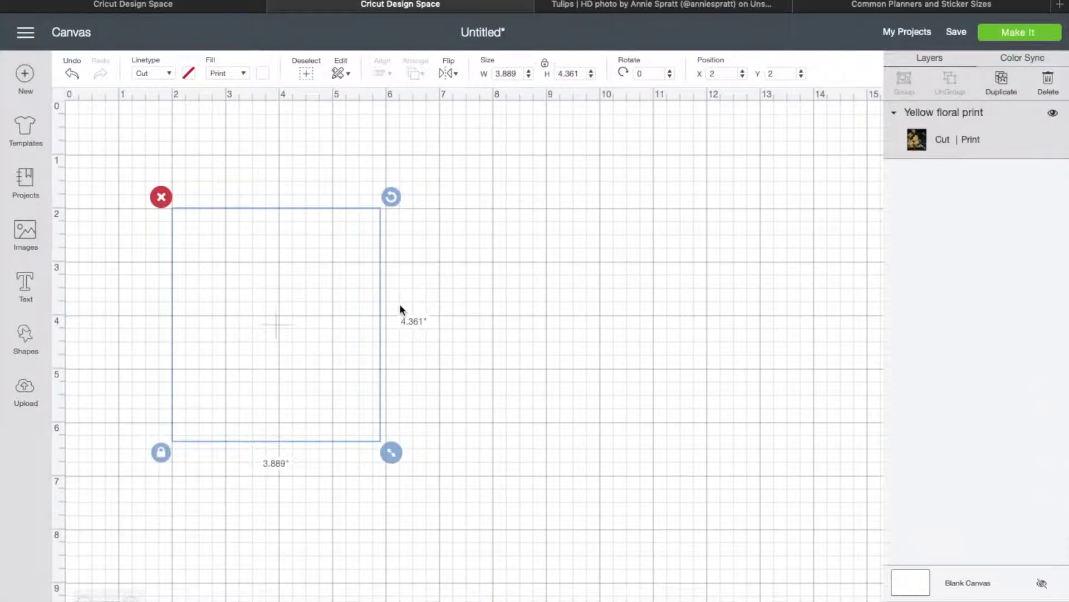
left_click(553, 288)
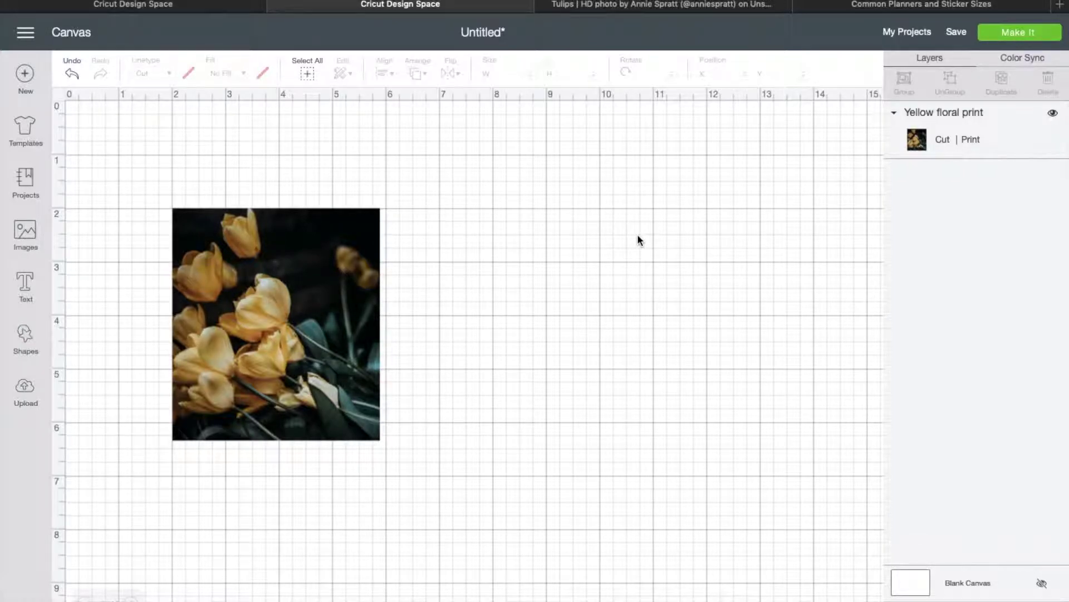
- Switch to the Common Planners and Sticker Sizes article and examine the sticker dimensions listed for the different planners
left_click(850, 4)
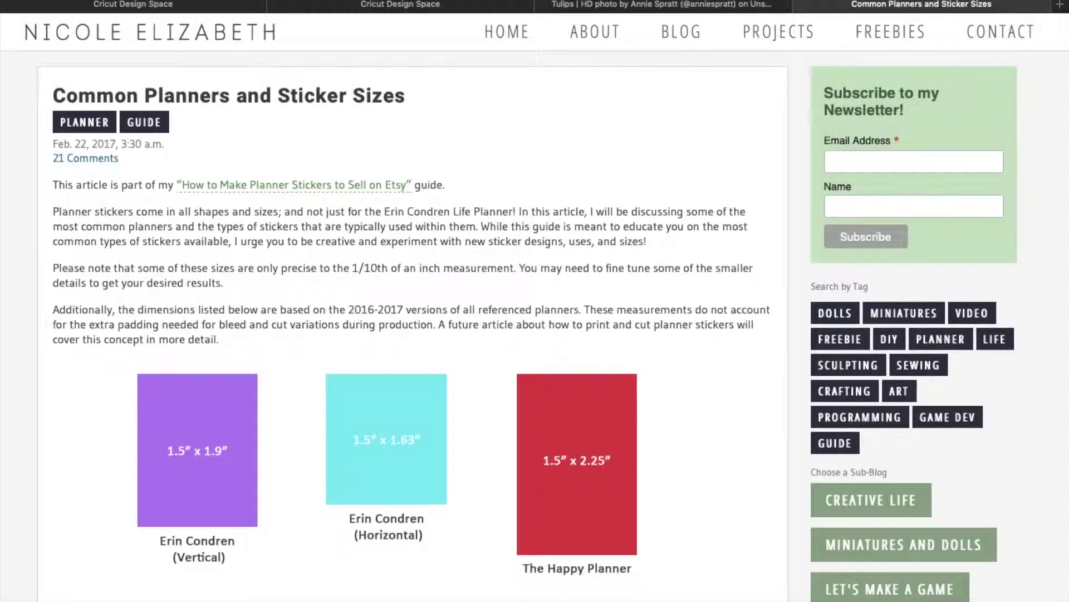
key("super+l")
key("Escape")
scroll(559, 167, "down", 1)
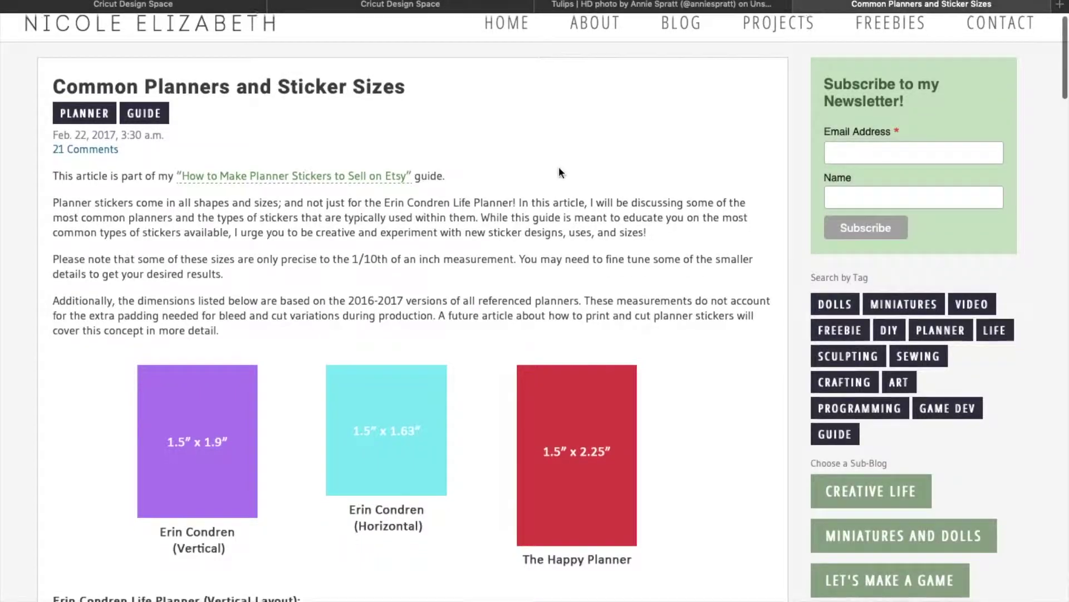
scroll(559, 166, "down", 2)
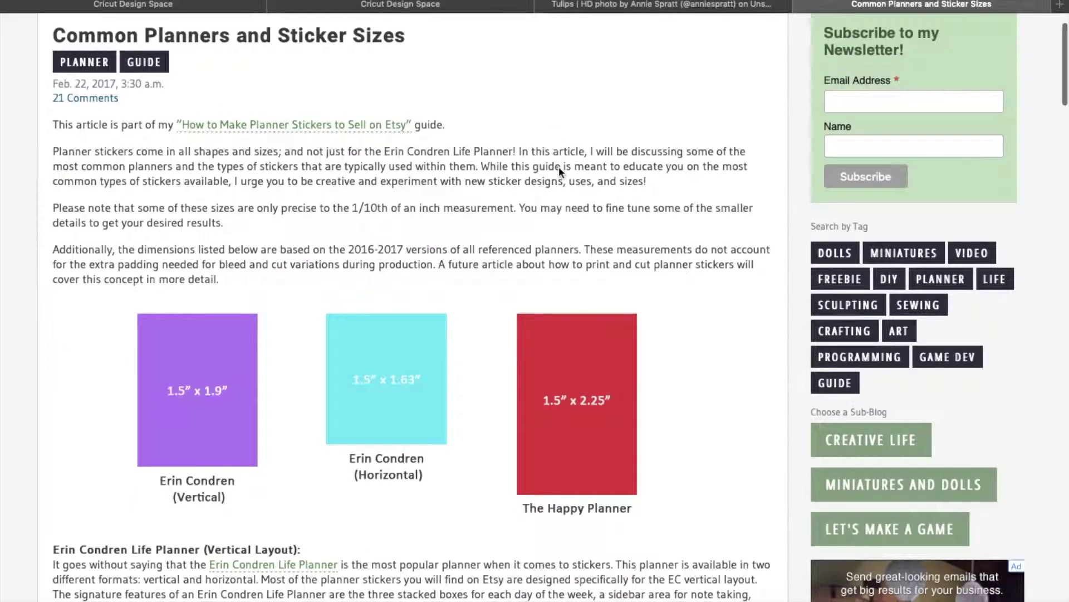
scroll(365, 329, "down", 5)
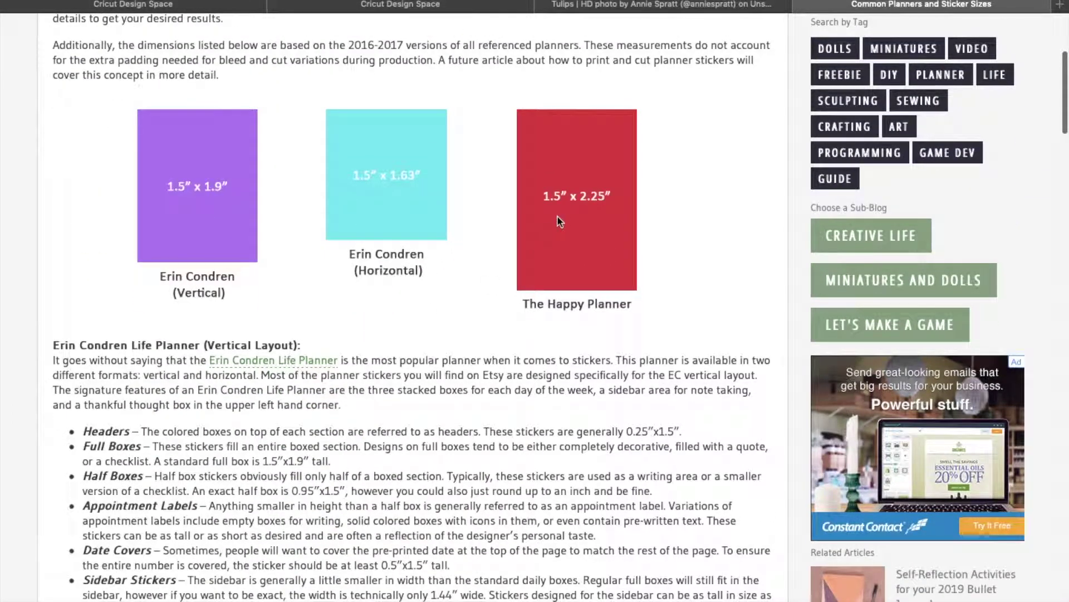
scroll(437, 257, "down", 10)
scroll(425, 385, "down", 7)
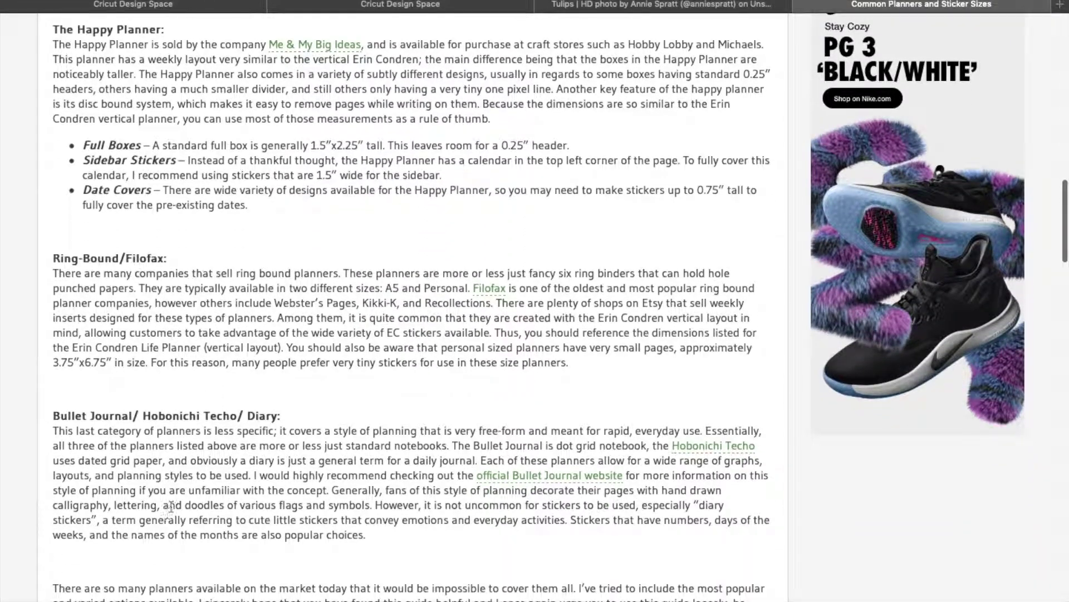
scroll(246, 446, "up", 20)
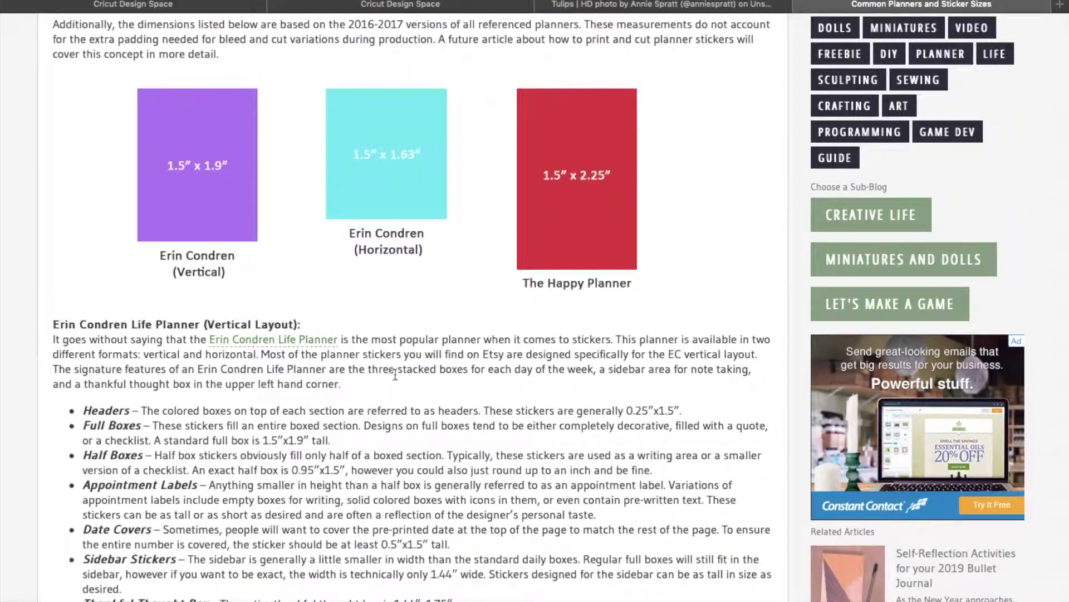
scroll(407, 437, "up", 3)
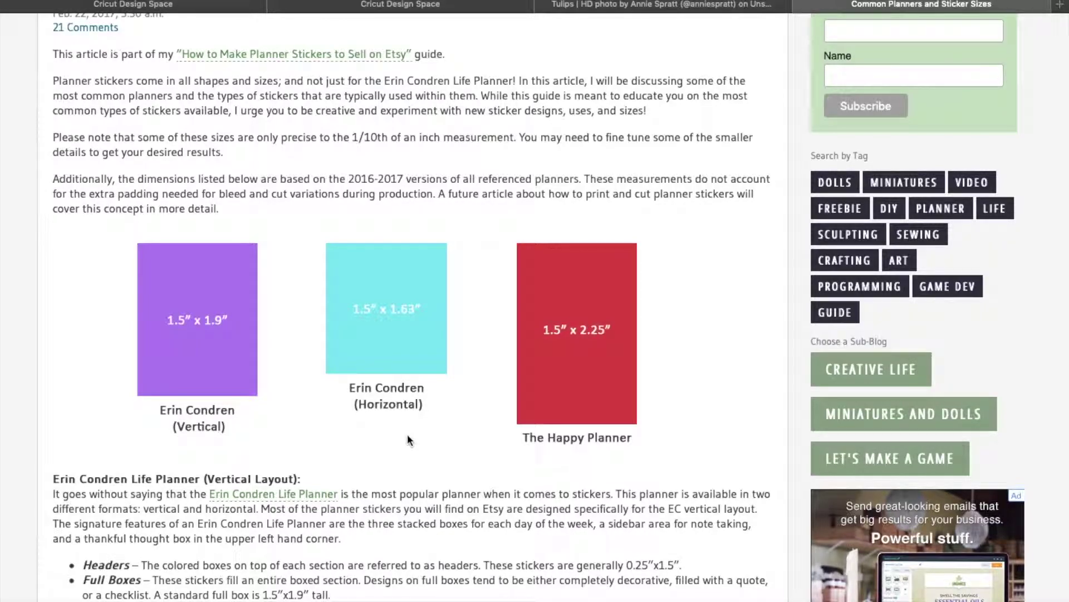
scroll(432, 403, "down", 1)
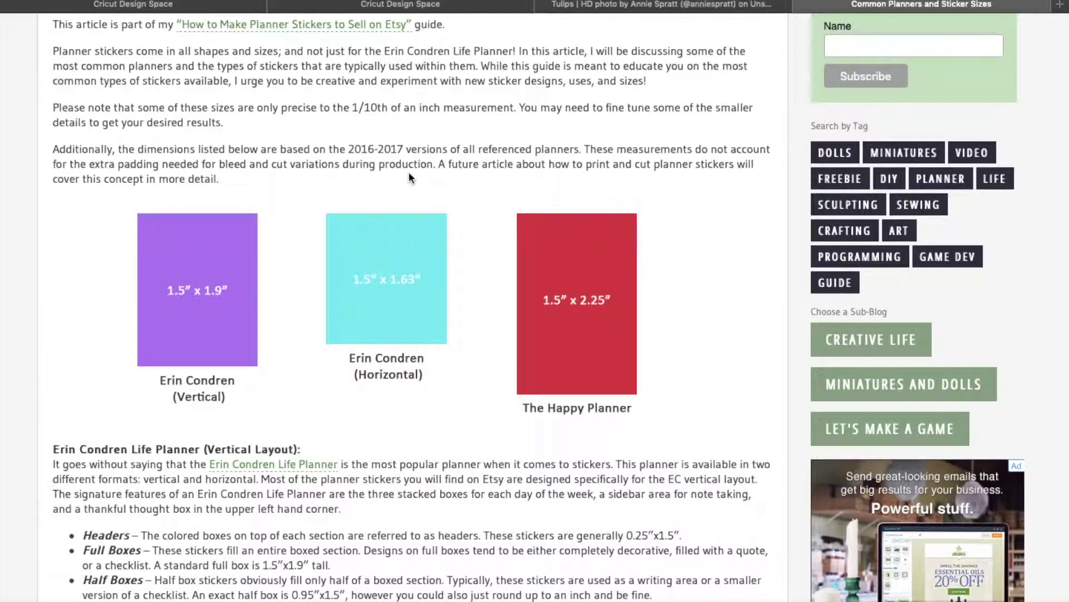
- Return to the Cricut Design Space canvas, unlock the tulip image's proportions and set its width to 1.5 inches
left_click(453, 7)
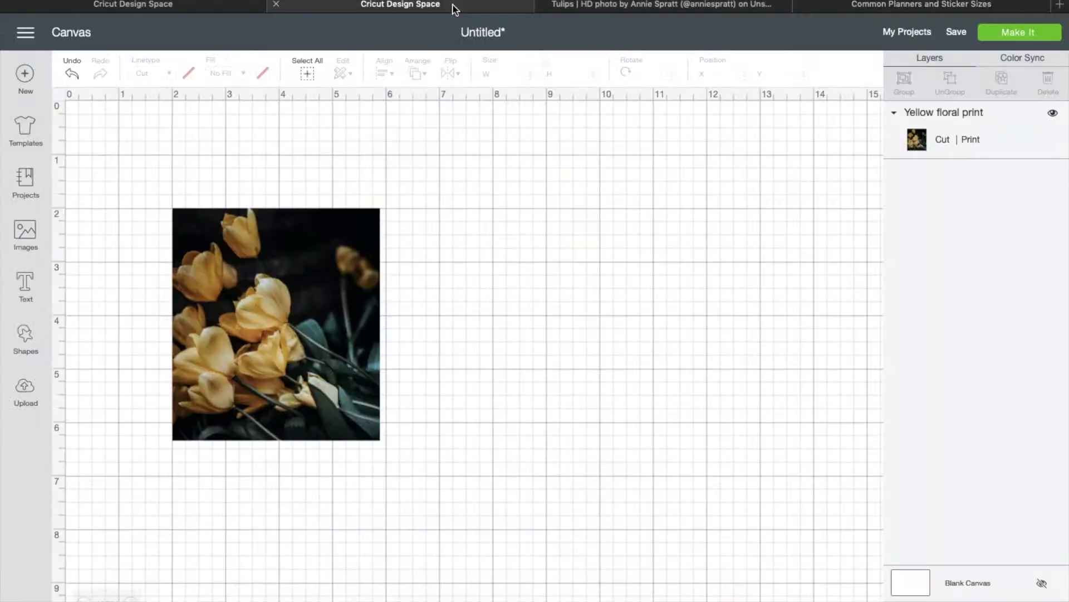
left_click_drag(279, 282, 280, 273)
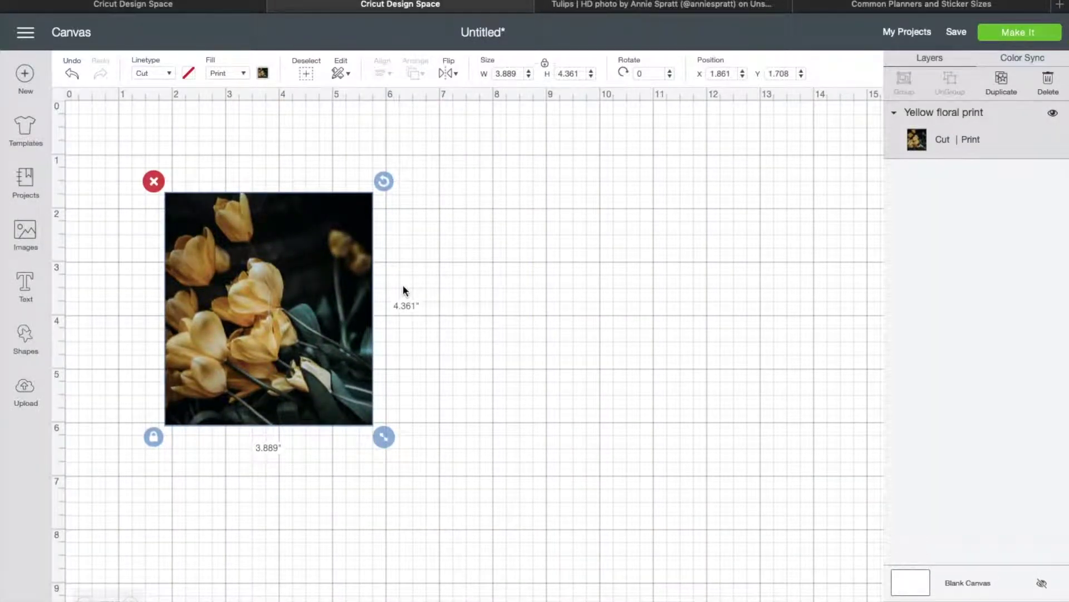
left_click(545, 63)
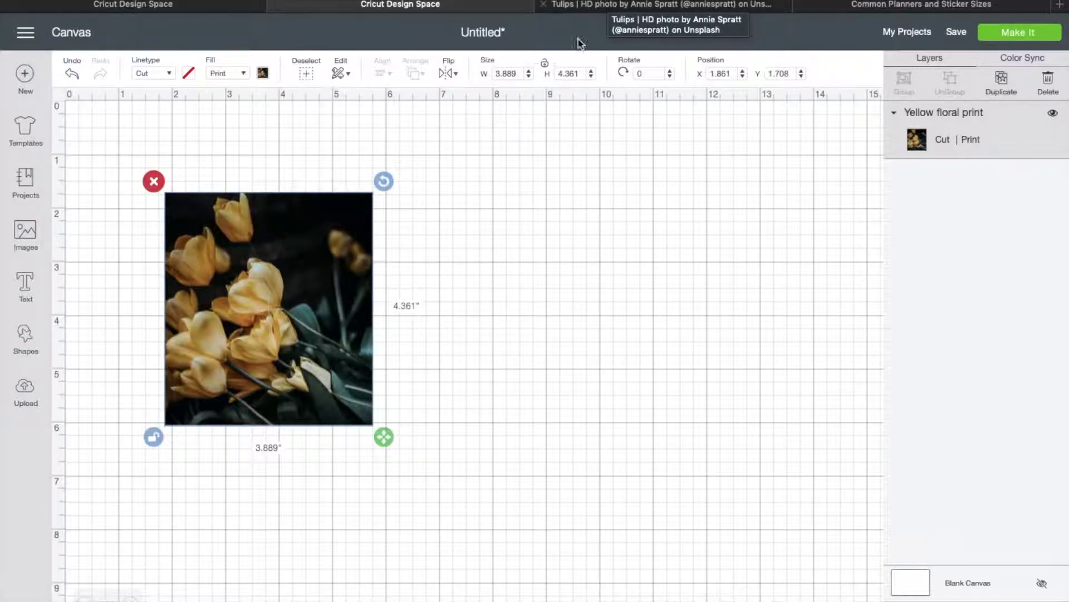
left_click(570, 5)
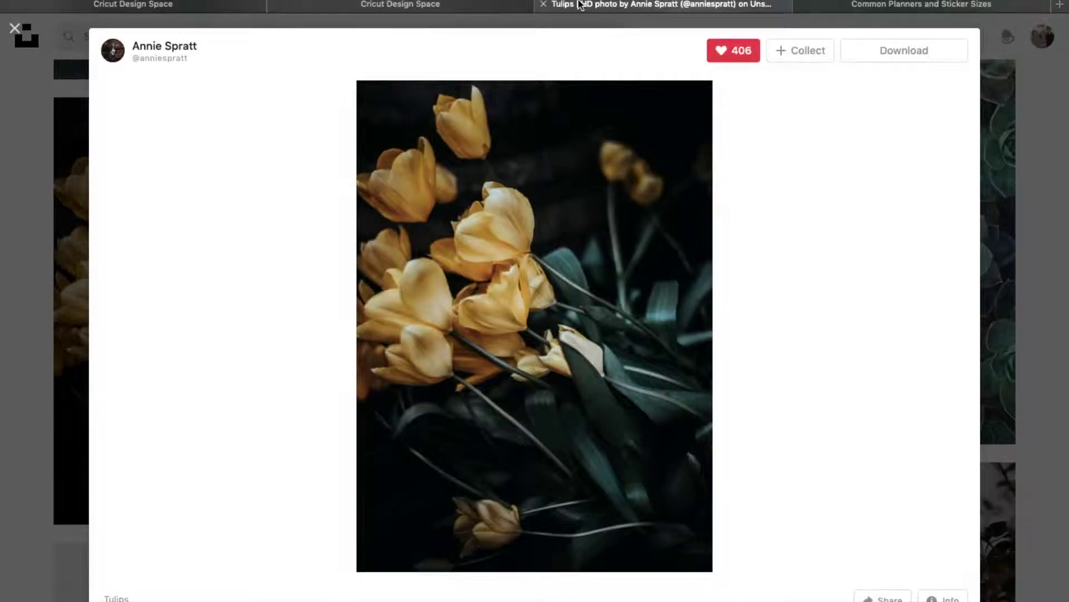
left_click(866, 7)
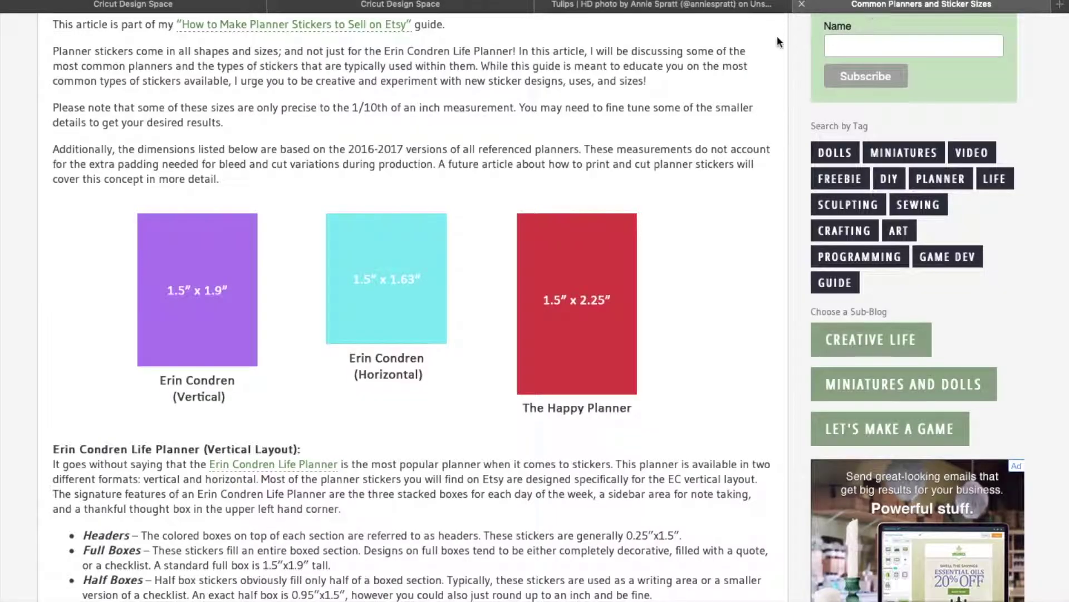
left_click(476, 9)
left_click(511, 68)
type("1.5")
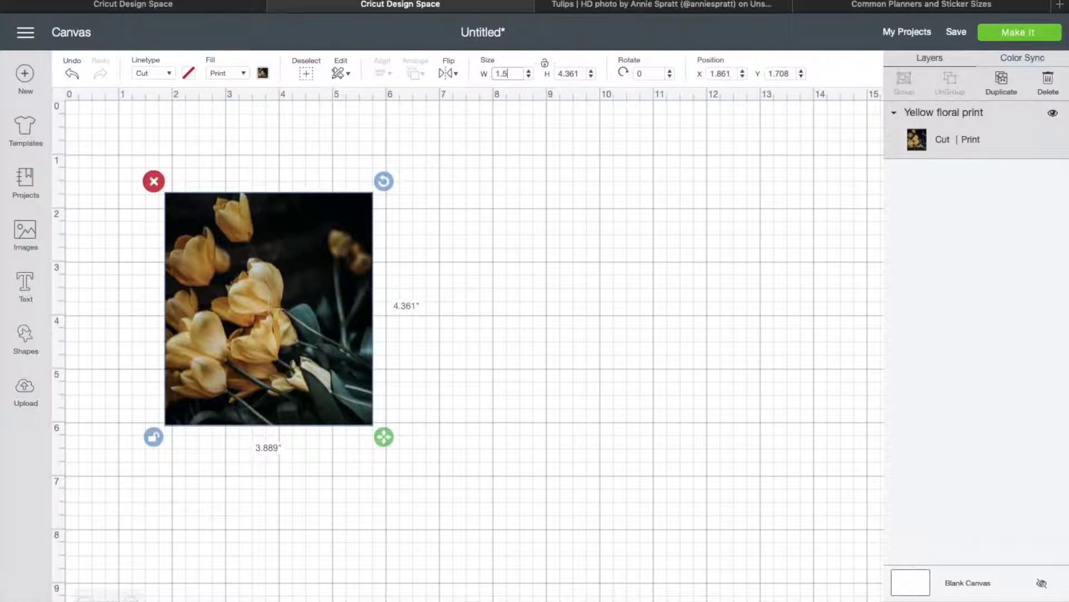
key("Tab")
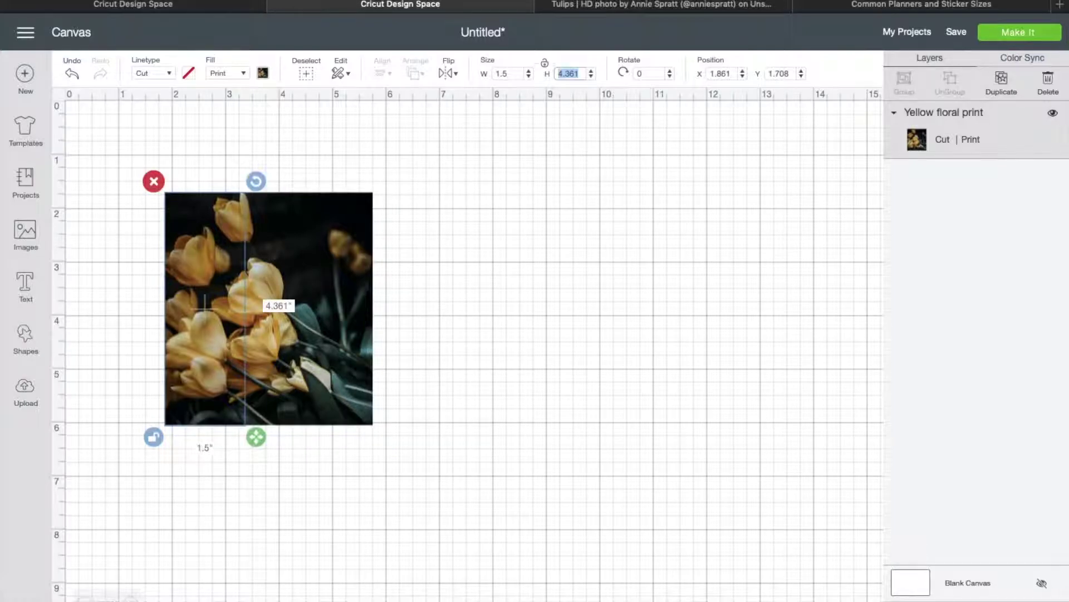
- Check the Erin Condren horizontal size in the planner article and set the tulip image's height to 1.63 inches
left_click(869, 5)
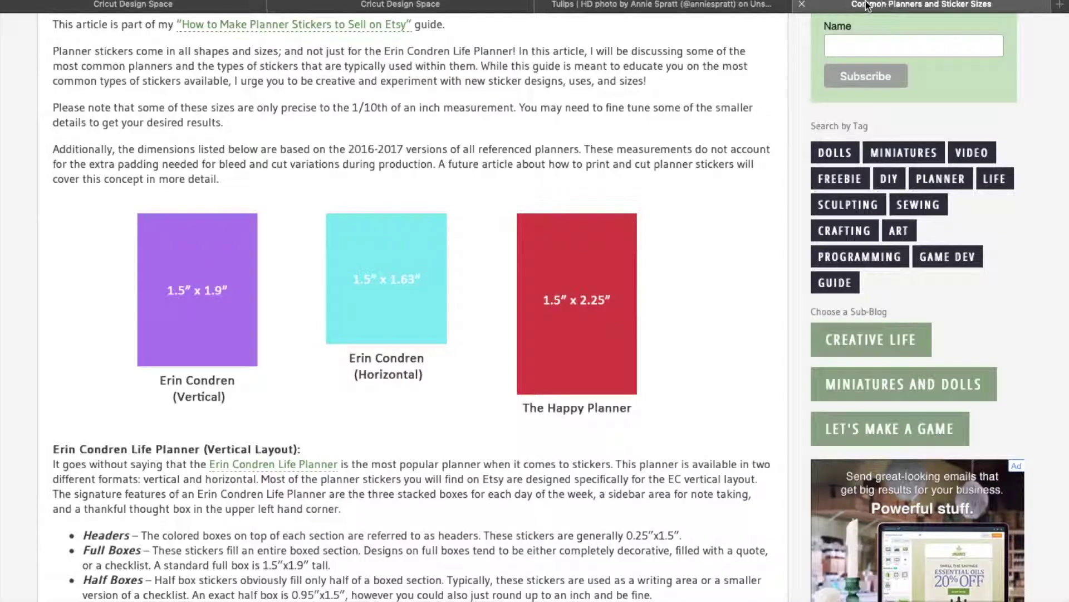
left_click(479, 5)
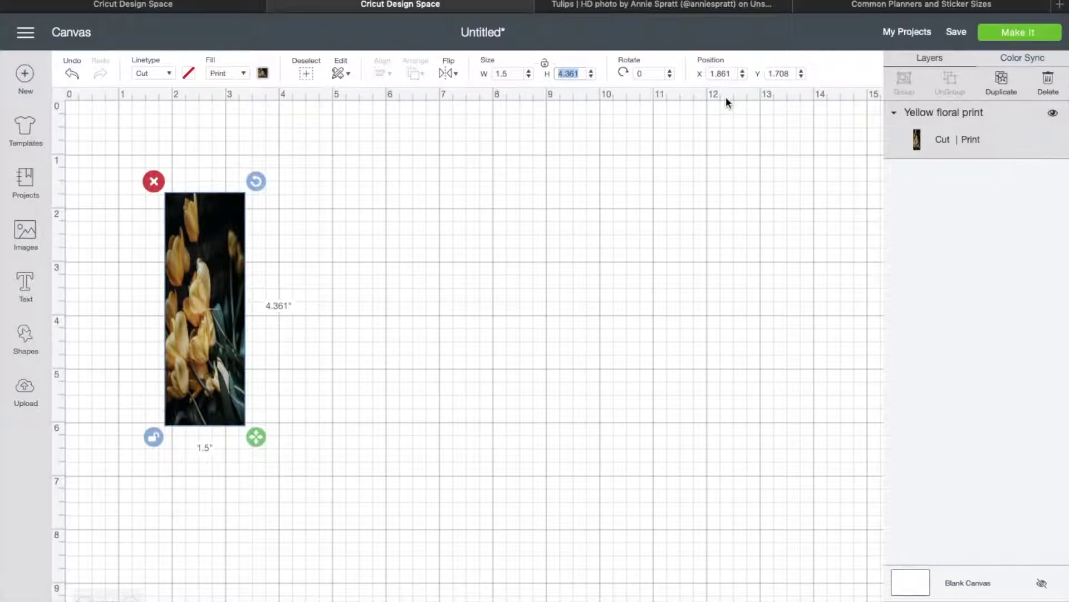
left_click(941, 4)
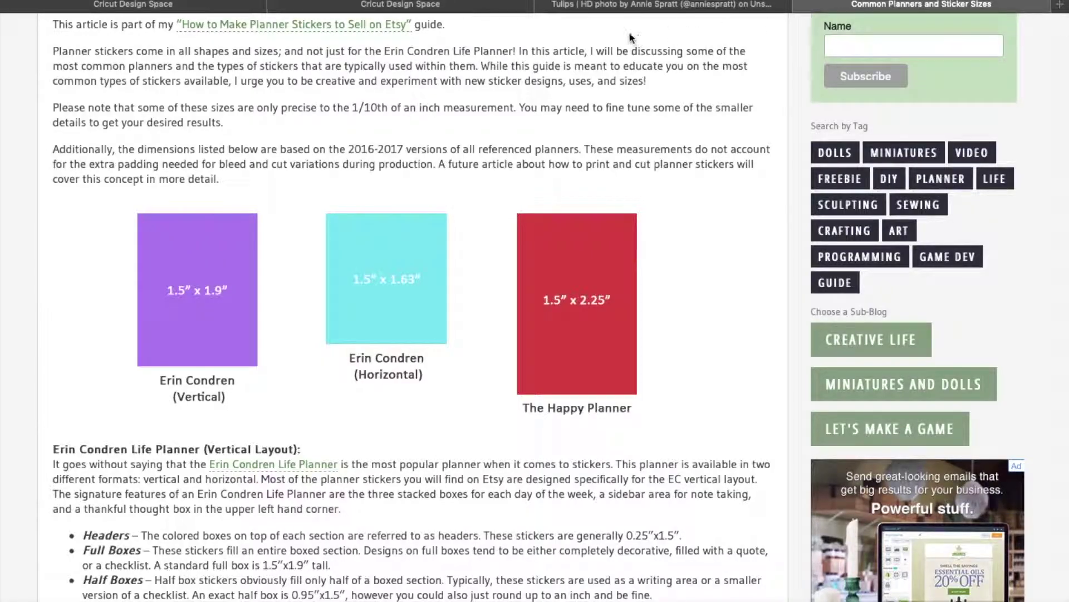
left_click(454, 10)
left_click(577, 74)
type("1")
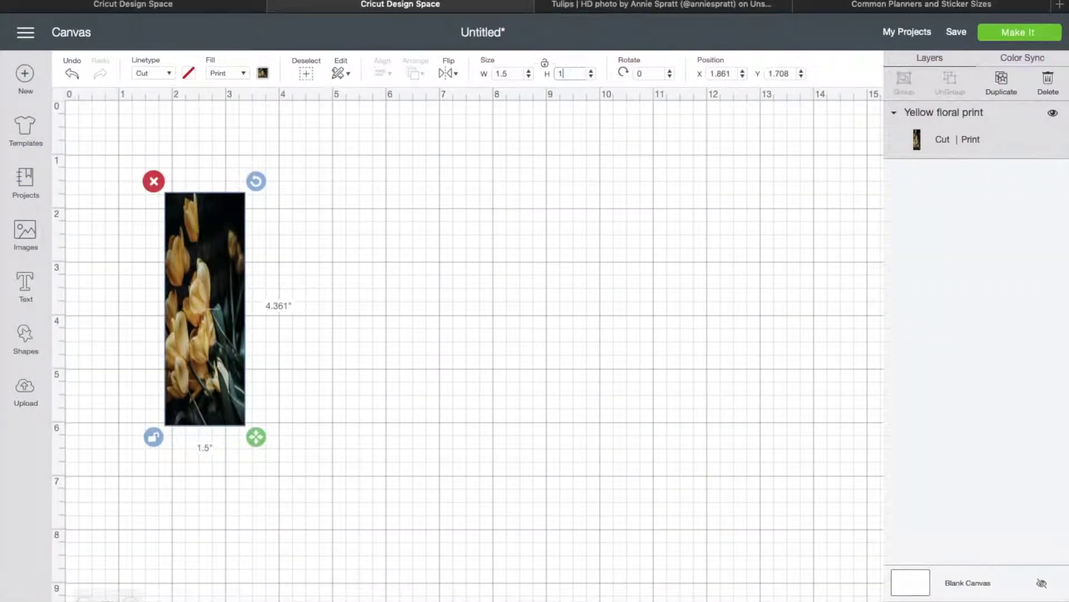
type(".63")
key("Return")
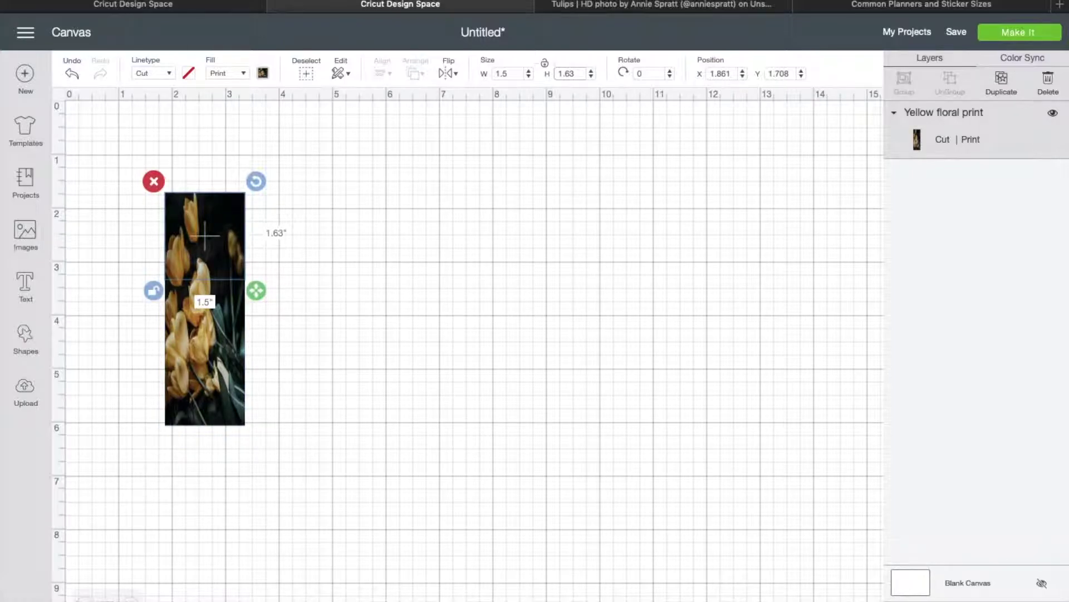
left_click(388, 270)
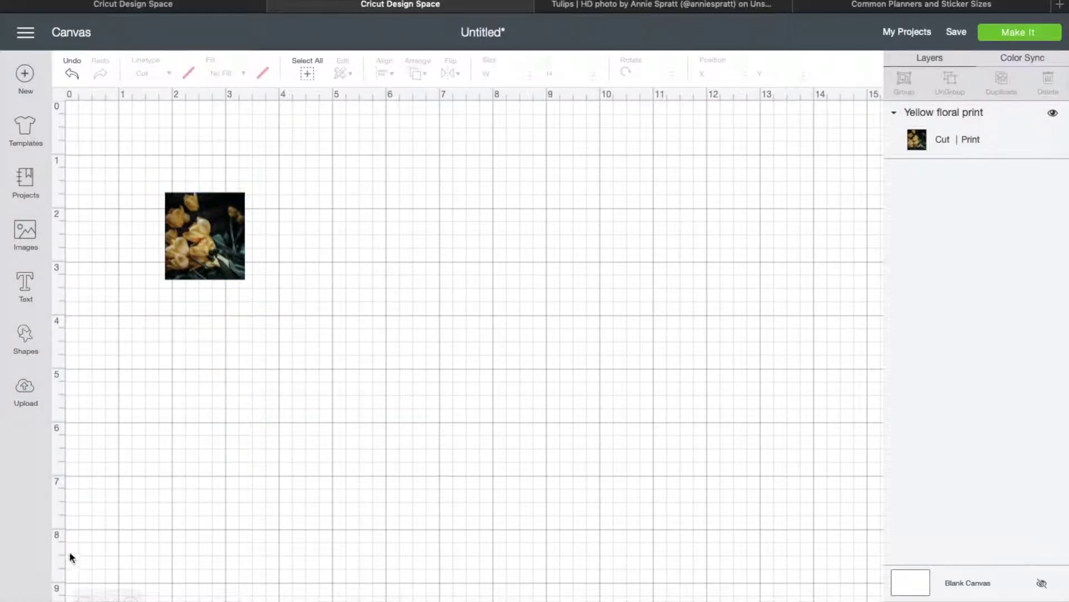
- Move the resized tulip image towards the canvas origin, to about X 0.58 and Y 0.54
left_click(131, 597)
left_click(130, 598)
left_click(131, 597)
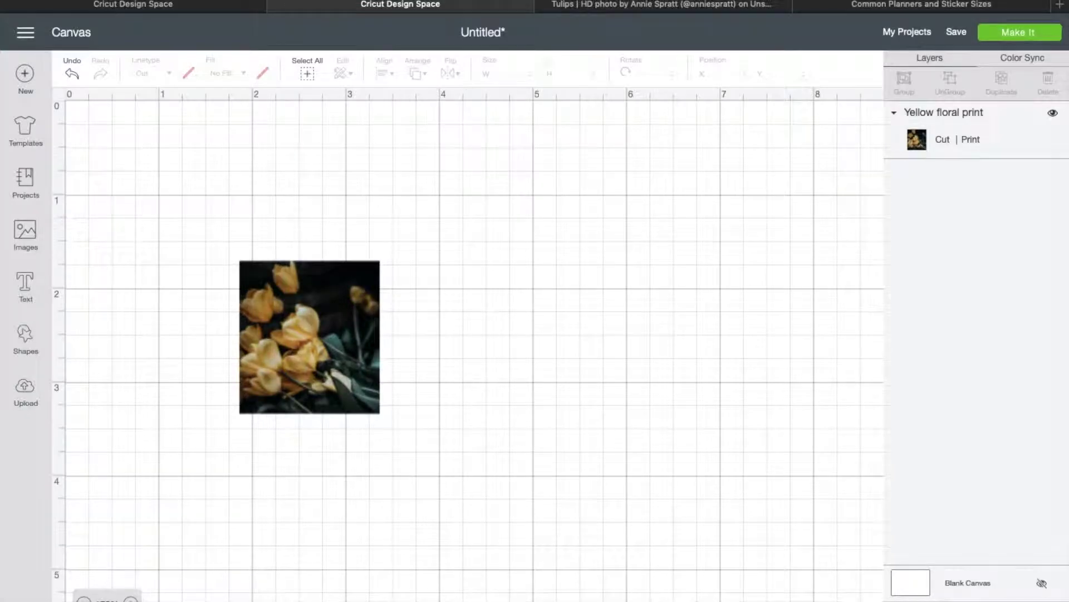
left_click(333, 403)
left_click(488, 367)
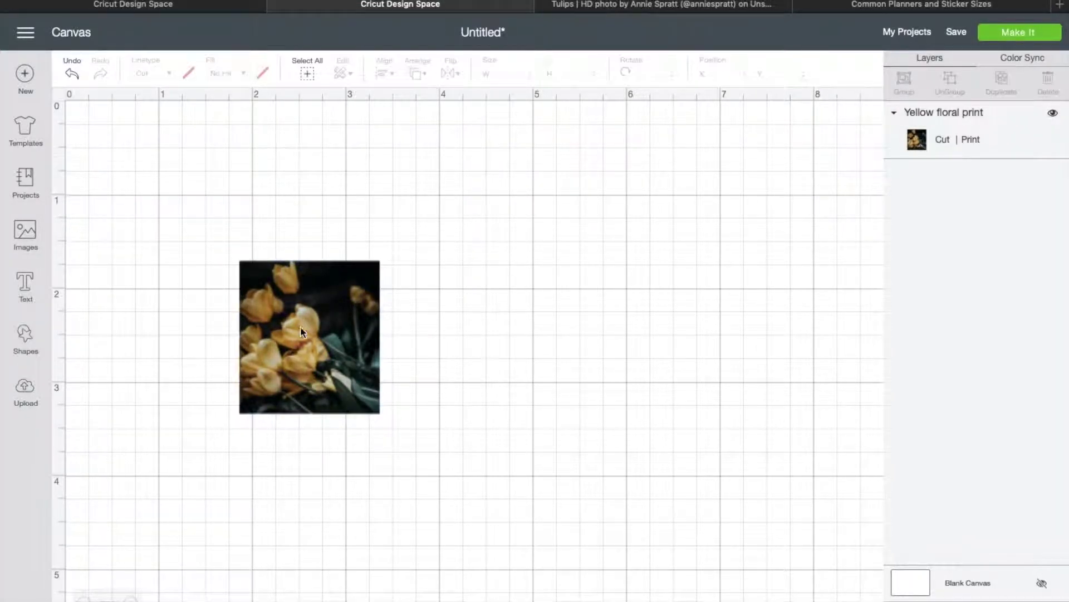
left_click(131, 597)
left_click_drag(411, 422, 238, 275)
left_click(493, 252)
left_click(246, 270)
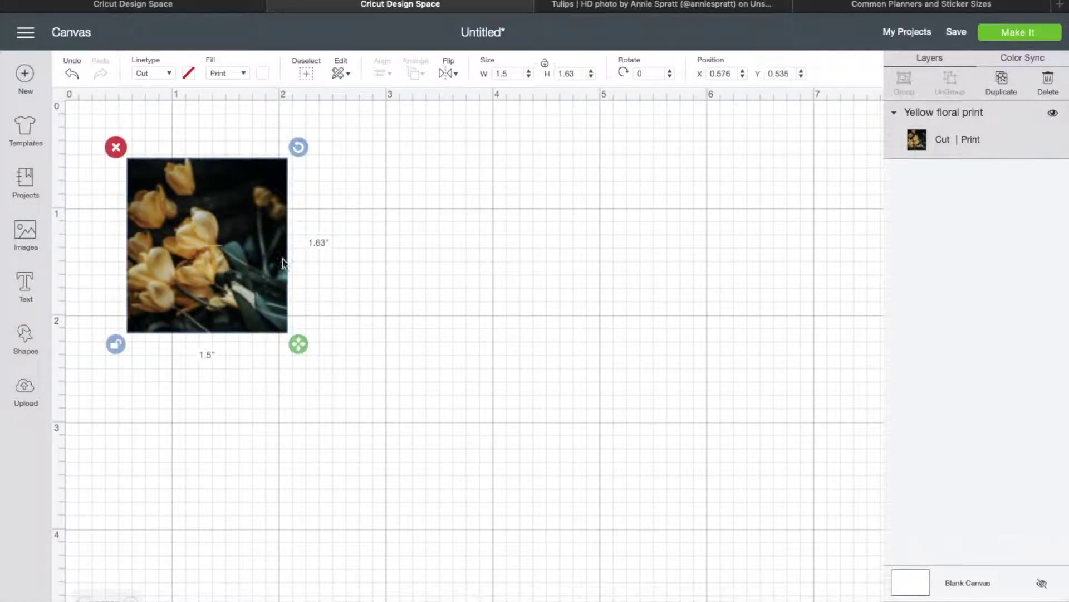
left_click(491, 226)
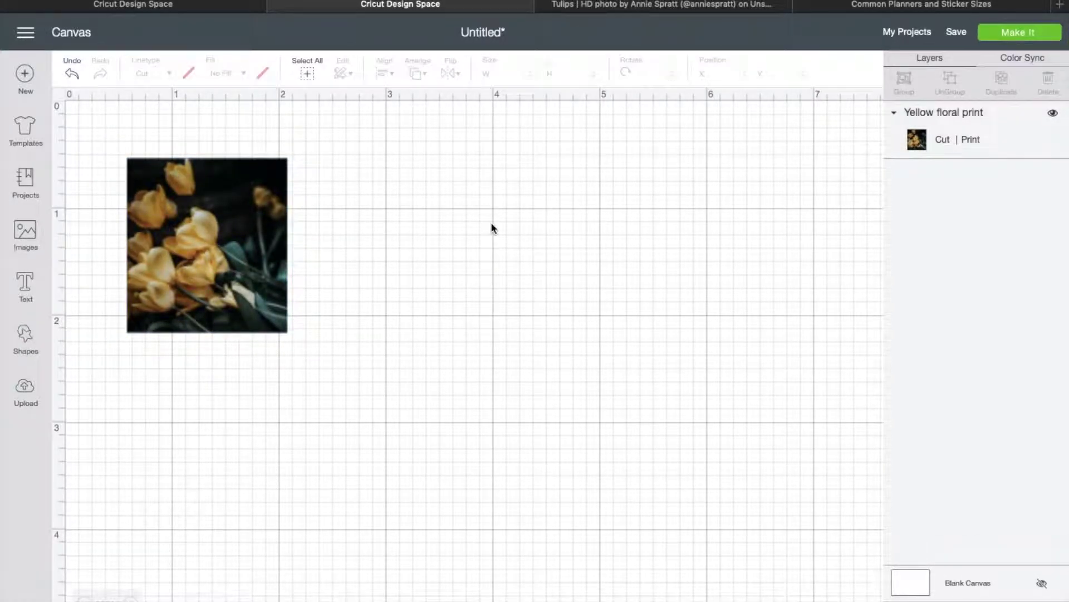
- Compare the selected tulip image's dimensions with the planner sticker sizes in the article
left_click(209, 262)
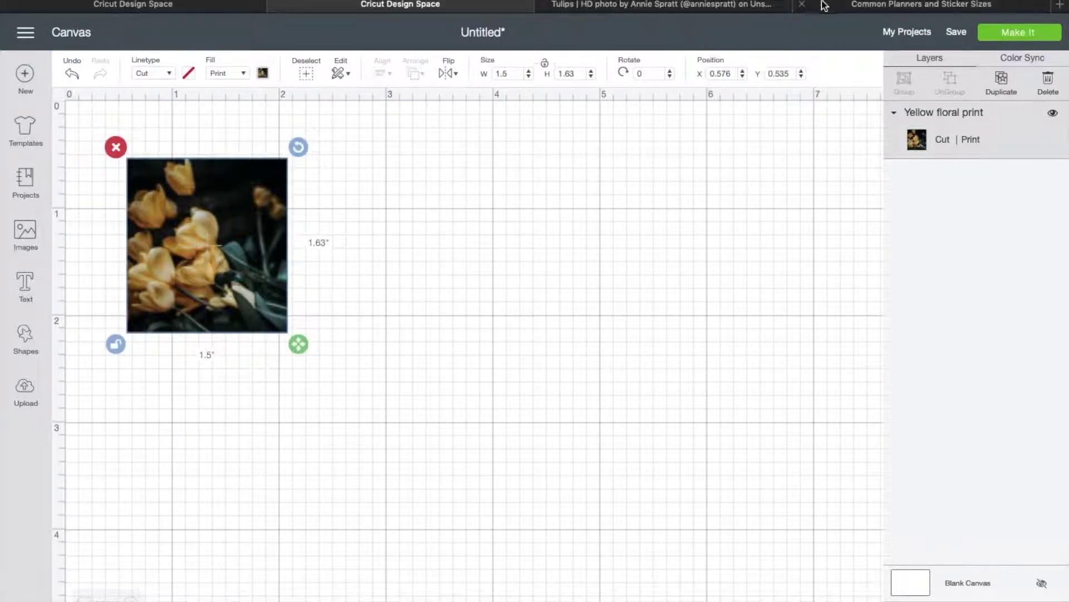
left_click(853, 5)
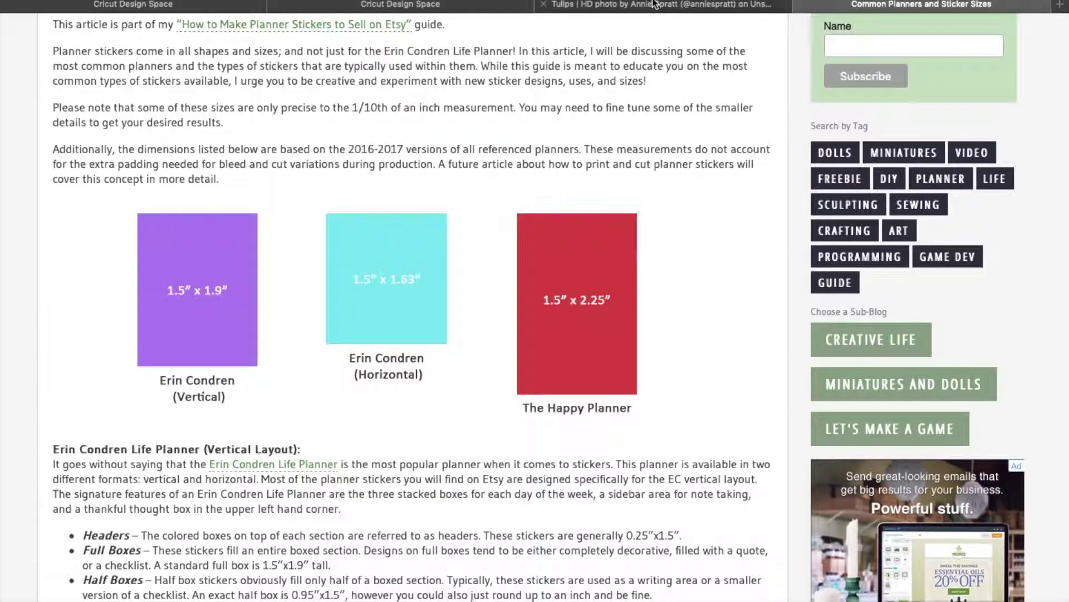
left_click(456, 5)
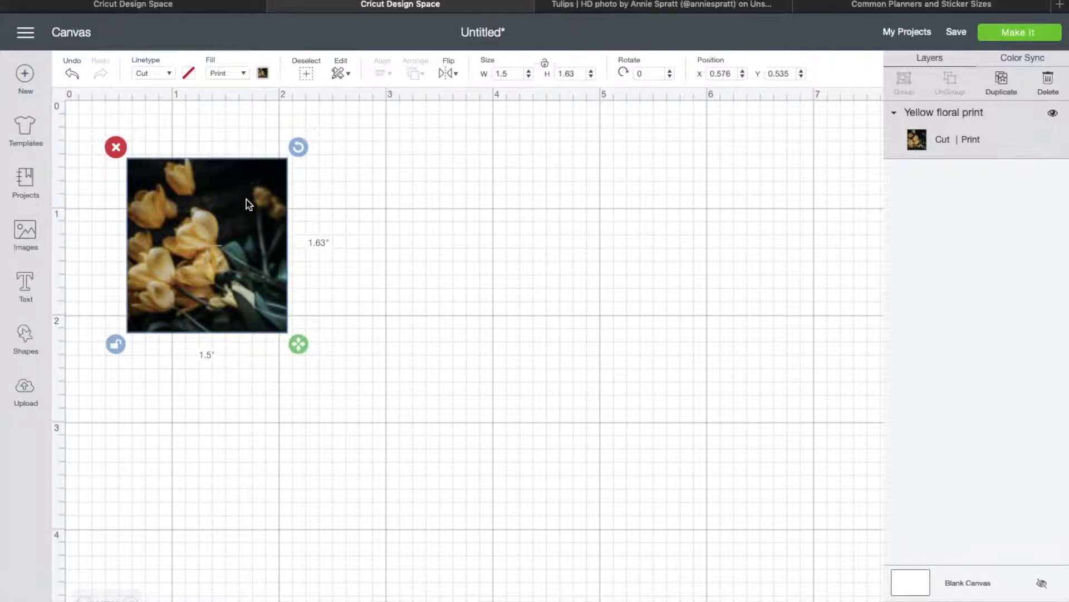
- Add the text "HELLO" to the canvas and place it just below the tulip image
left_click(454, 233)
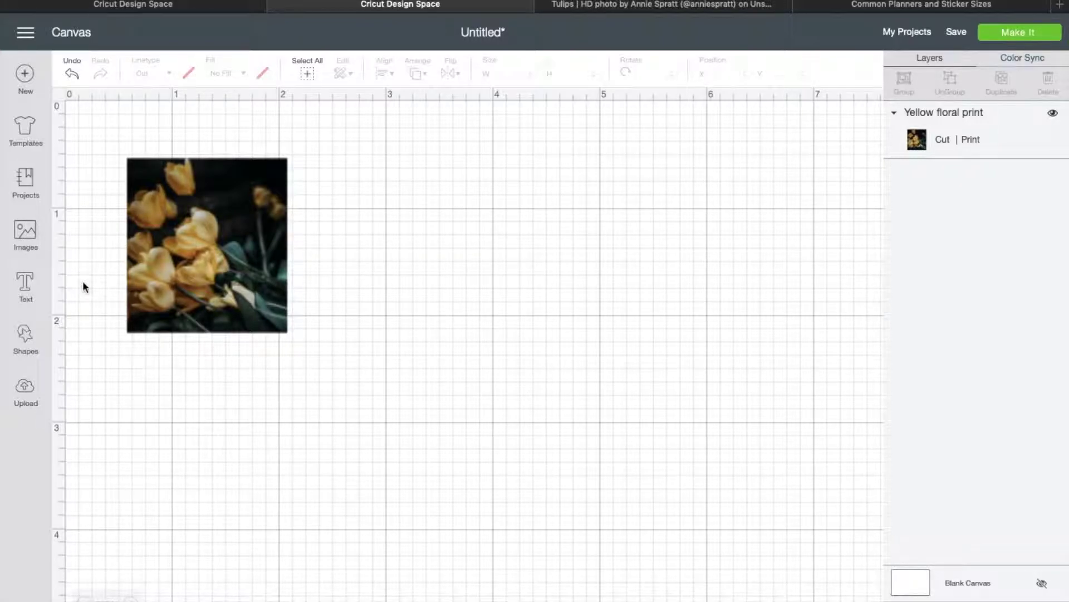
left_click(396, 246)
left_click(25, 284)
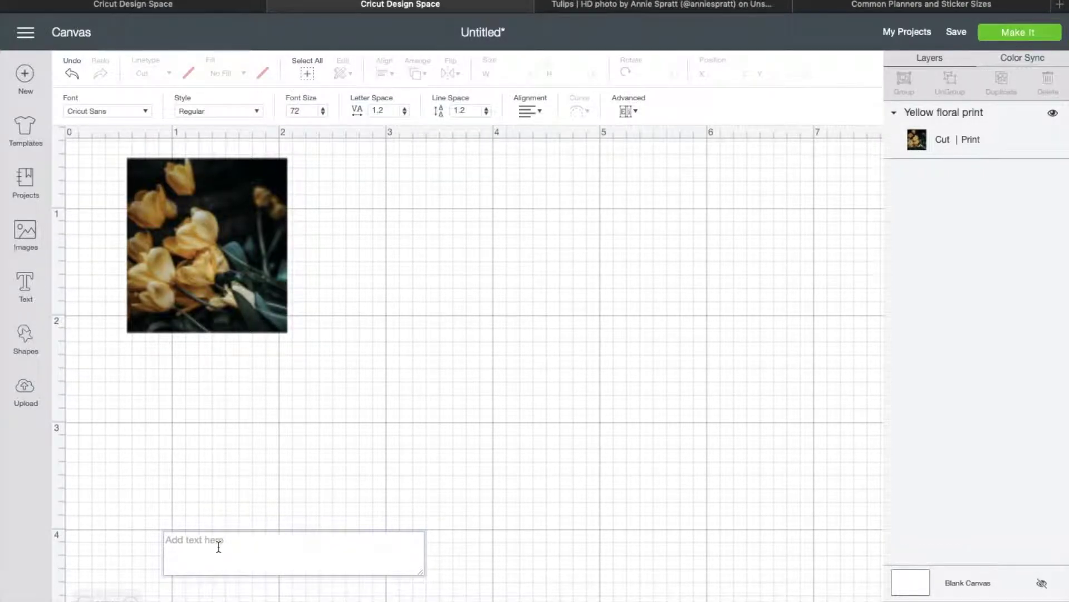
type("HELLO")
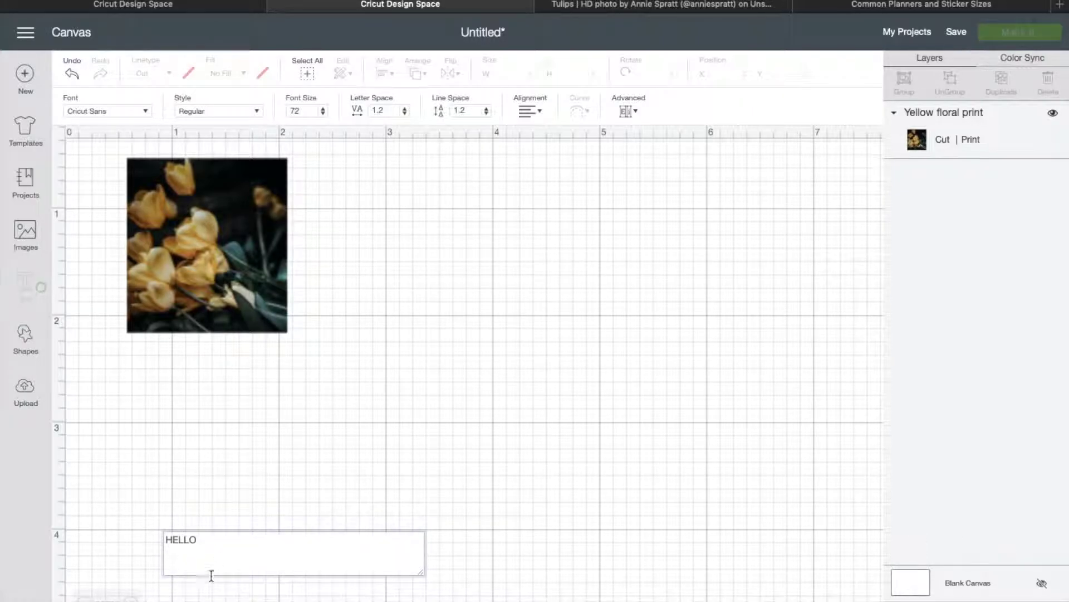
left_click_drag(223, 527, 246, 372)
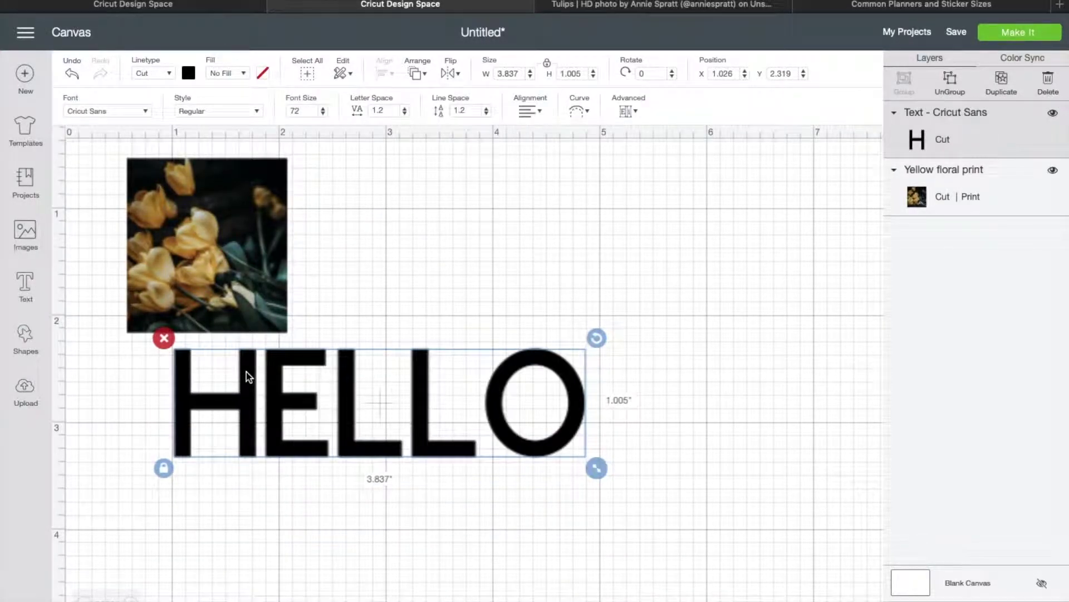
- Search the system fonts for "the skinny" and apply The Skinny to the HELLO text
left_click(196, 110)
left_click(99, 111)
left_click(468, 75)
left_click(602, 78)
type("the skinny")
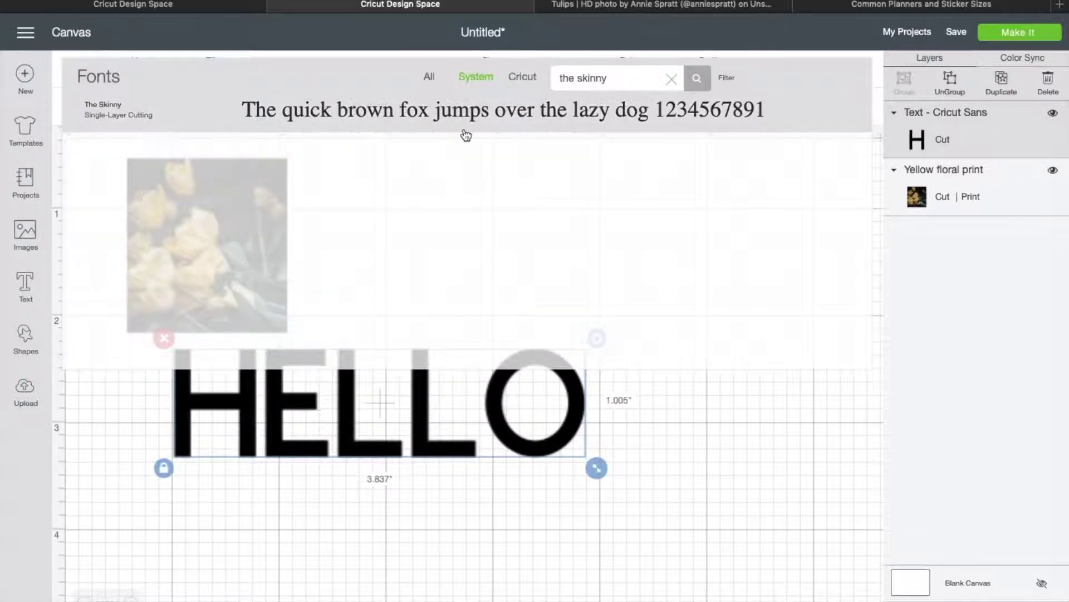
left_click(395, 122)
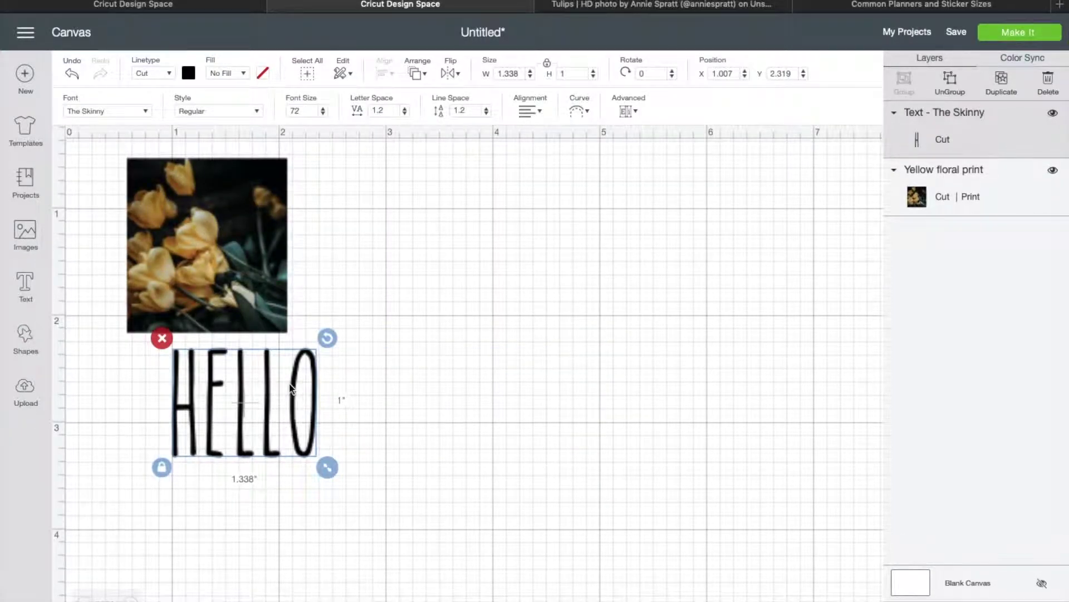
- Move the HELLO text beside the tulip image and change its fill to Print in white
left_click_drag(296, 385, 439, 202)
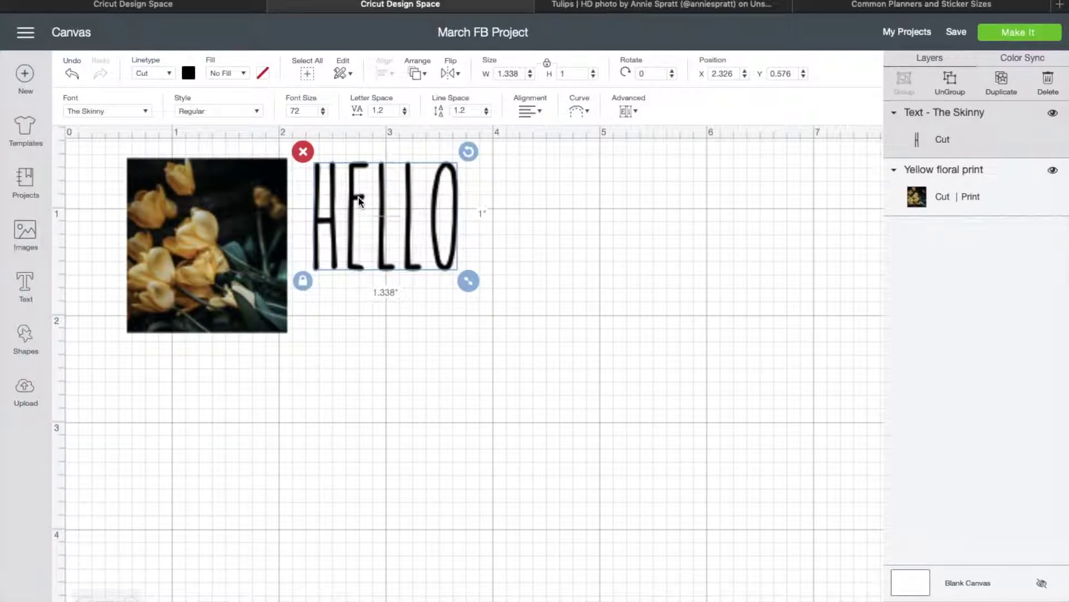
left_click(244, 74)
left_click(246, 112)
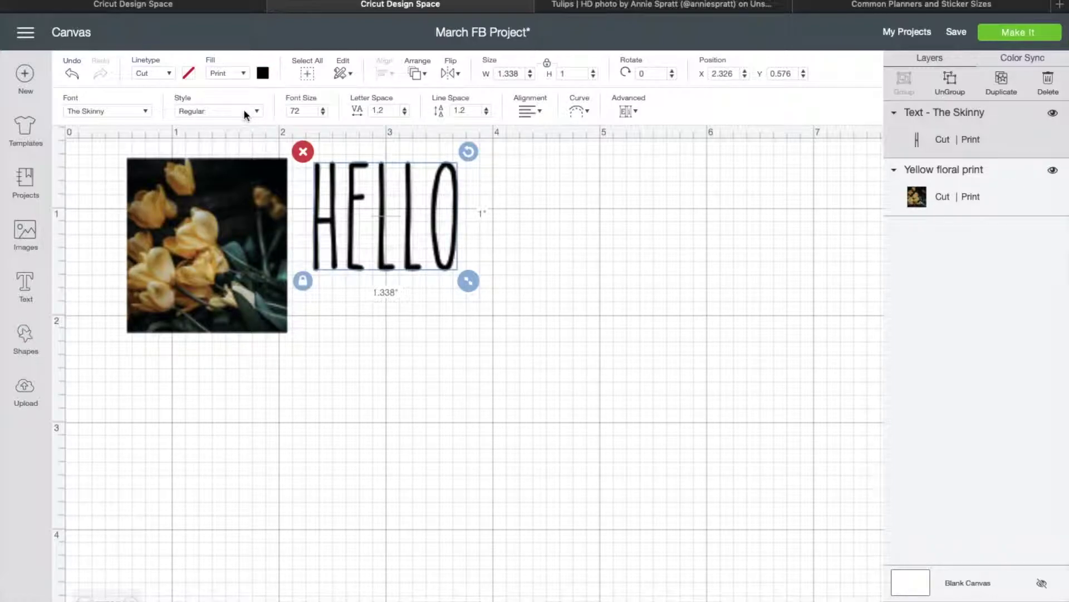
left_click(266, 74)
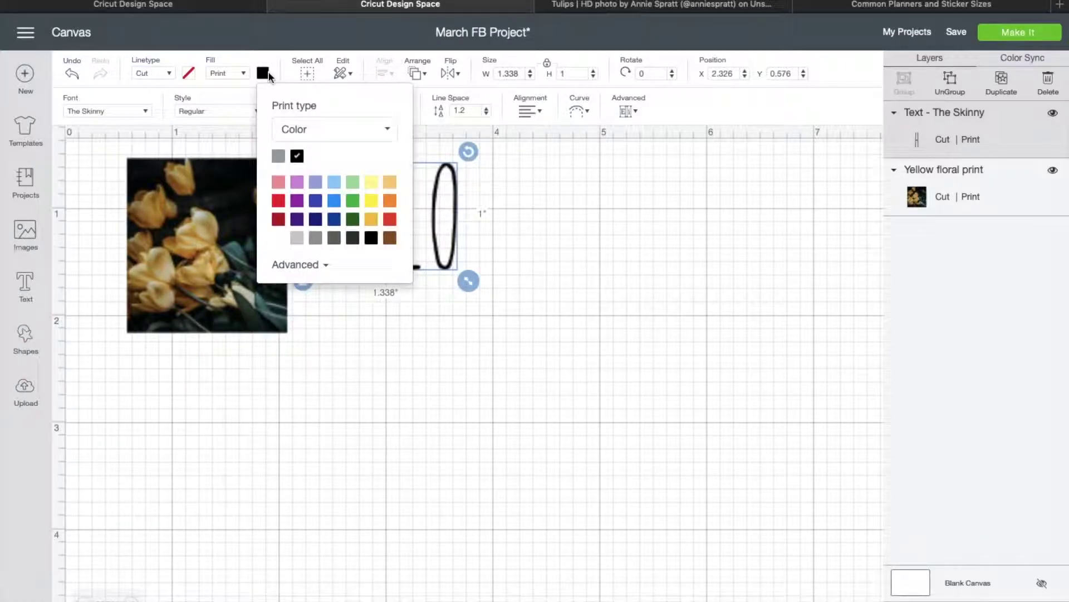
left_click(321, 238)
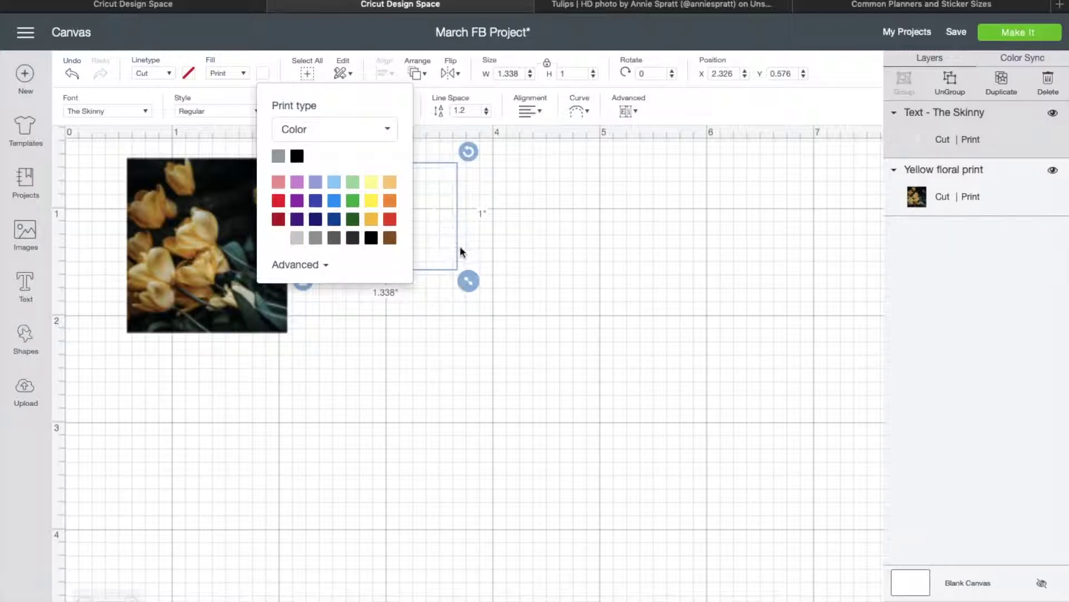
left_click(389, 381)
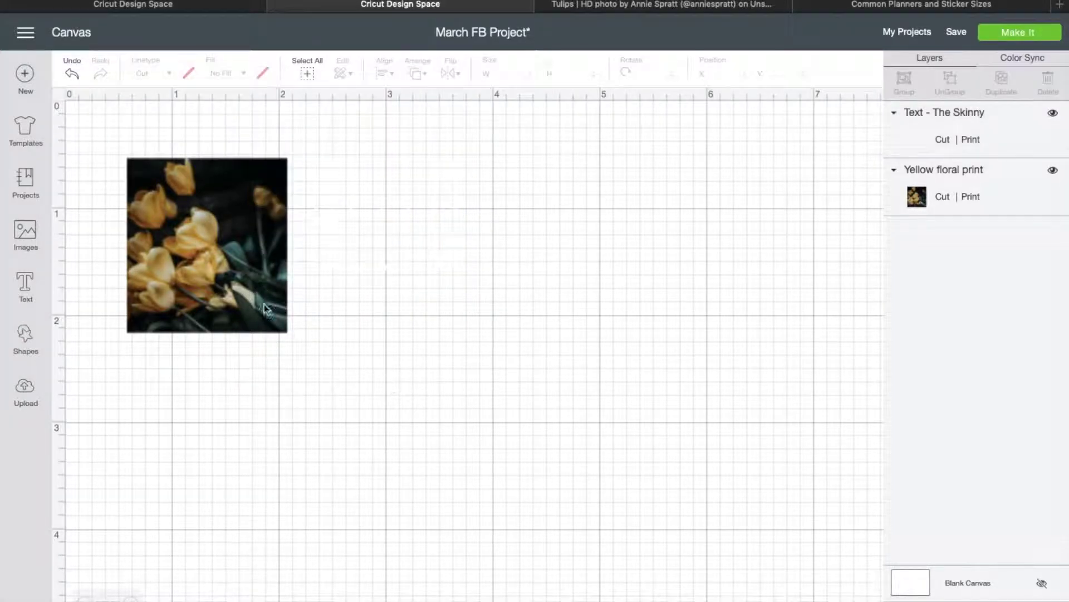
- Move the white HELLO text onto the upper part of the tulip image and set its letter spacing to 0.5
left_click(242, 286)
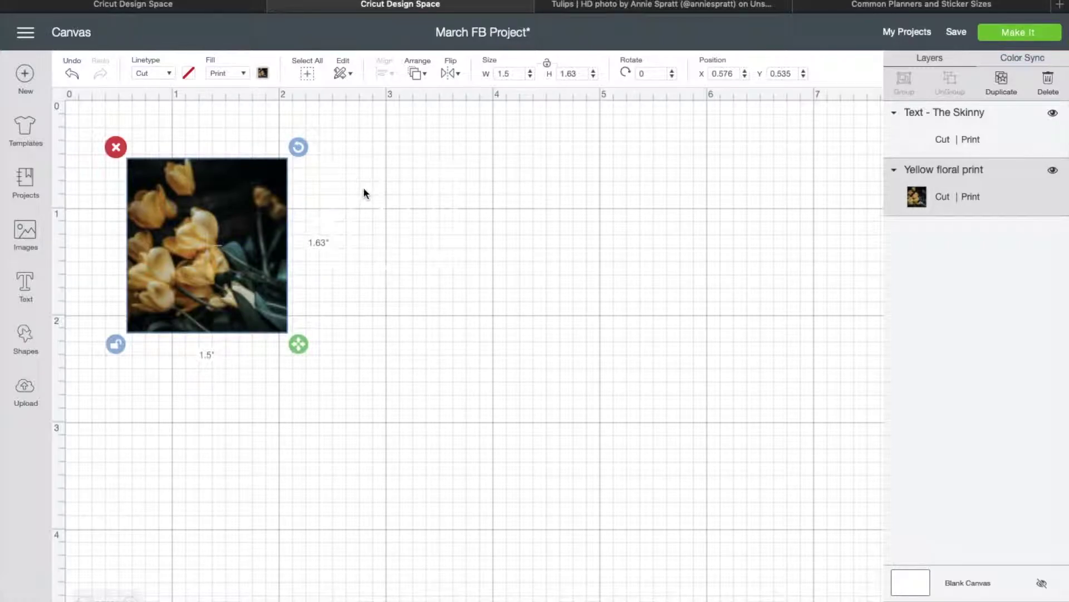
left_click(378, 198)
left_click(380, 193)
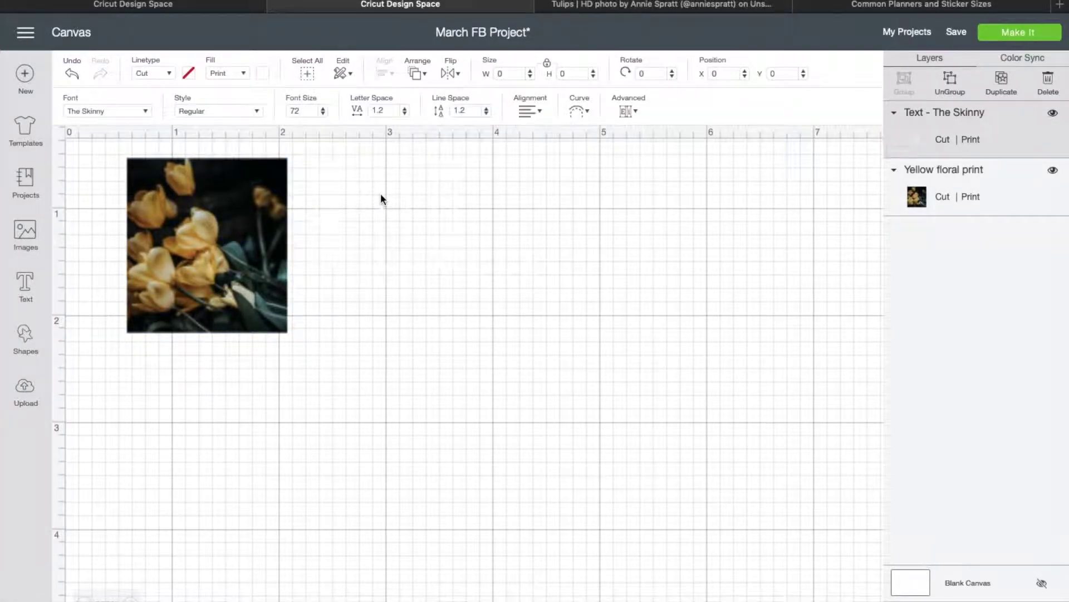
left_click_drag(380, 192, 196, 213)
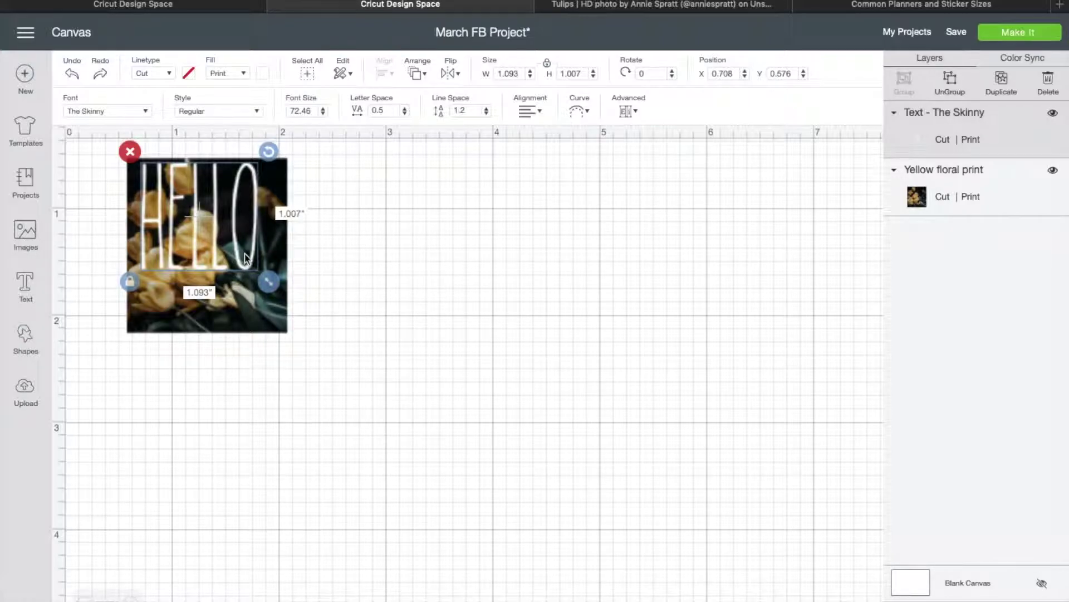
- Set the HELLO text's height to 0.55 inches and move it to about X 1.02 and Y 0.81
left_click(517, 73)
key("Tab")
type("0.55")
key("Return")
left_click_drag(204, 201, 236, 223)
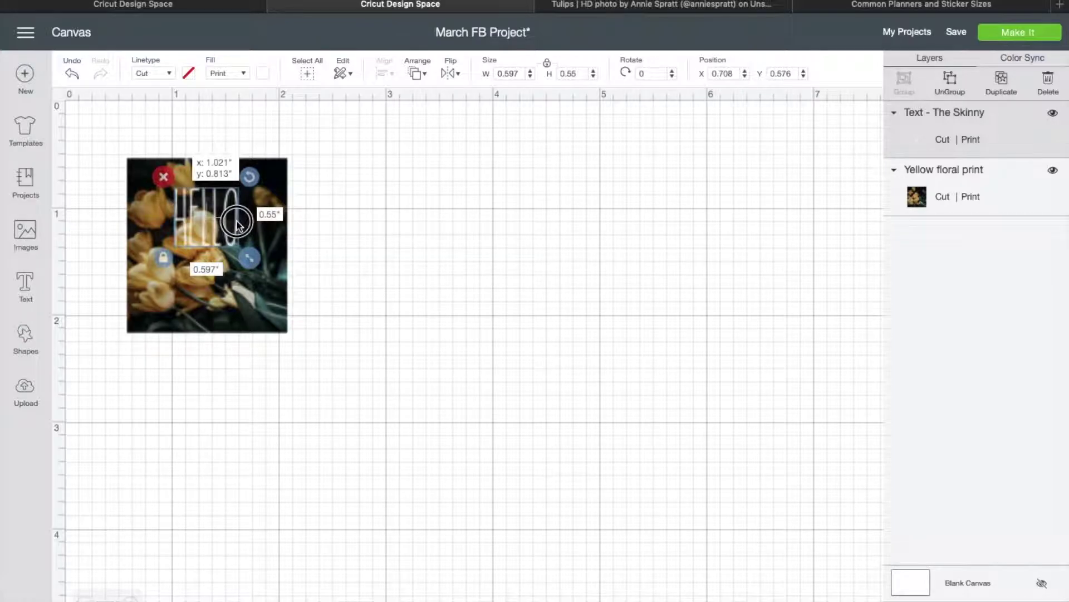
left_click_drag(237, 223, 237, 223)
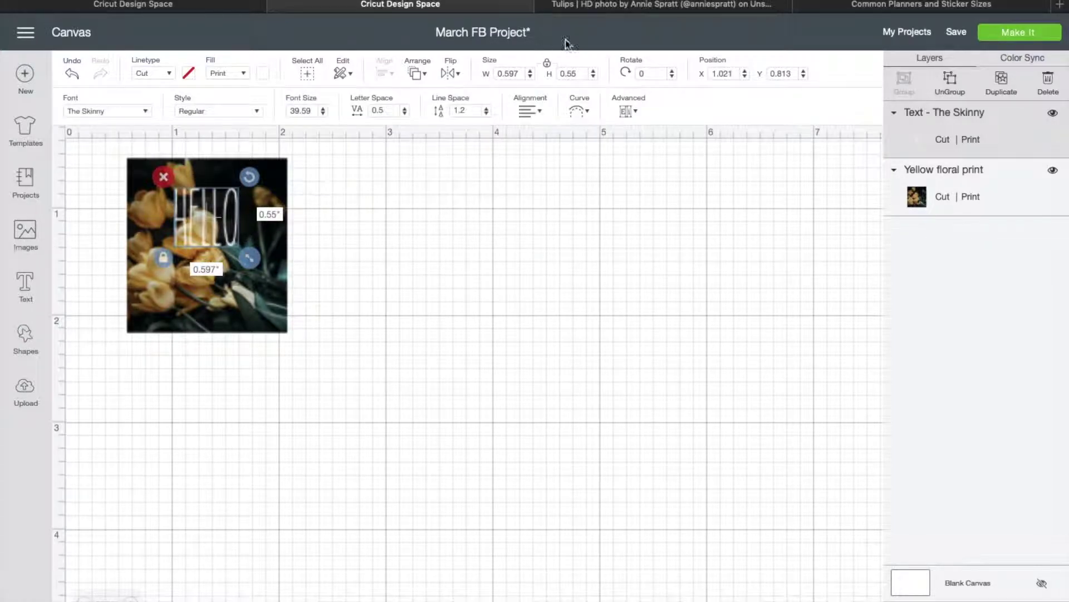
- Increase the HELLO text's height to 0.7 inches and recentre it on the image at about X 0.95 and Y 0.79
left_click(593, 72)
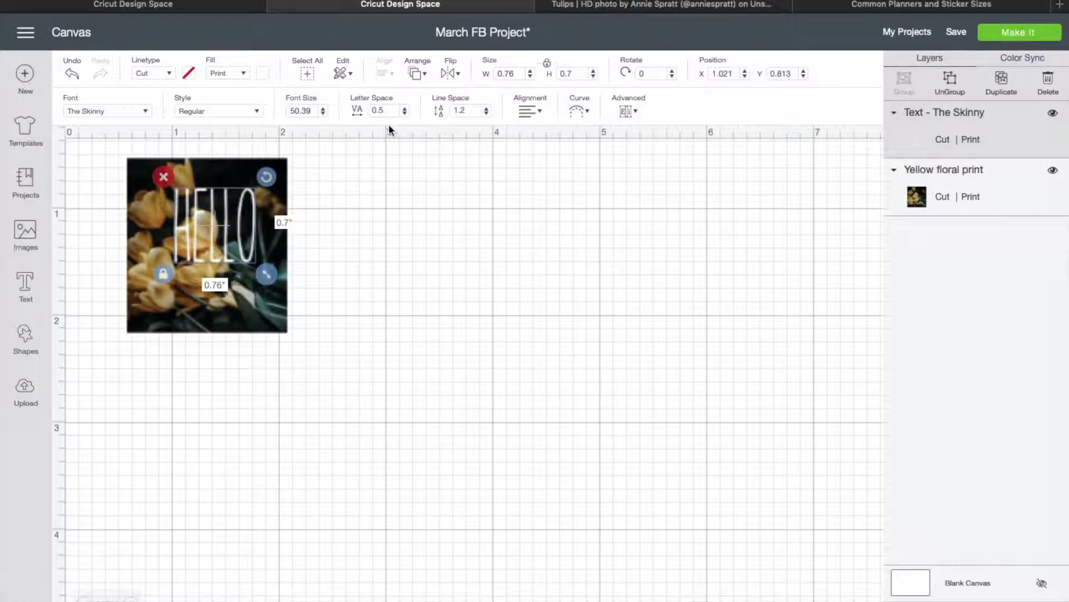
left_click_drag(229, 223, 221, 220)
left_click(316, 243)
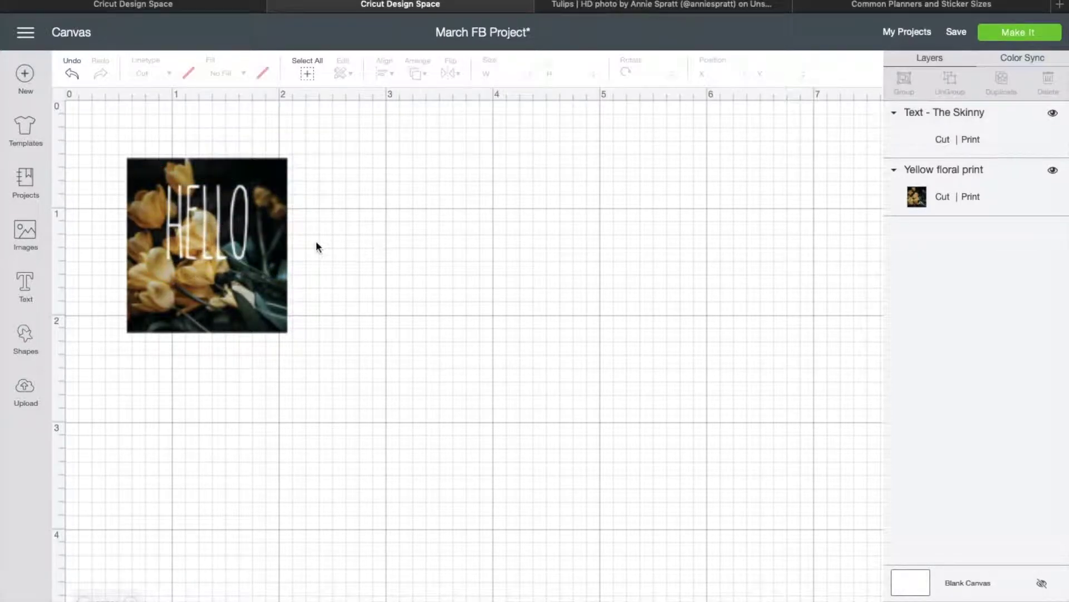
- Add a second text reading "spring" and place it just below the tulip image
left_click(224, 231)
left_click(25, 284)
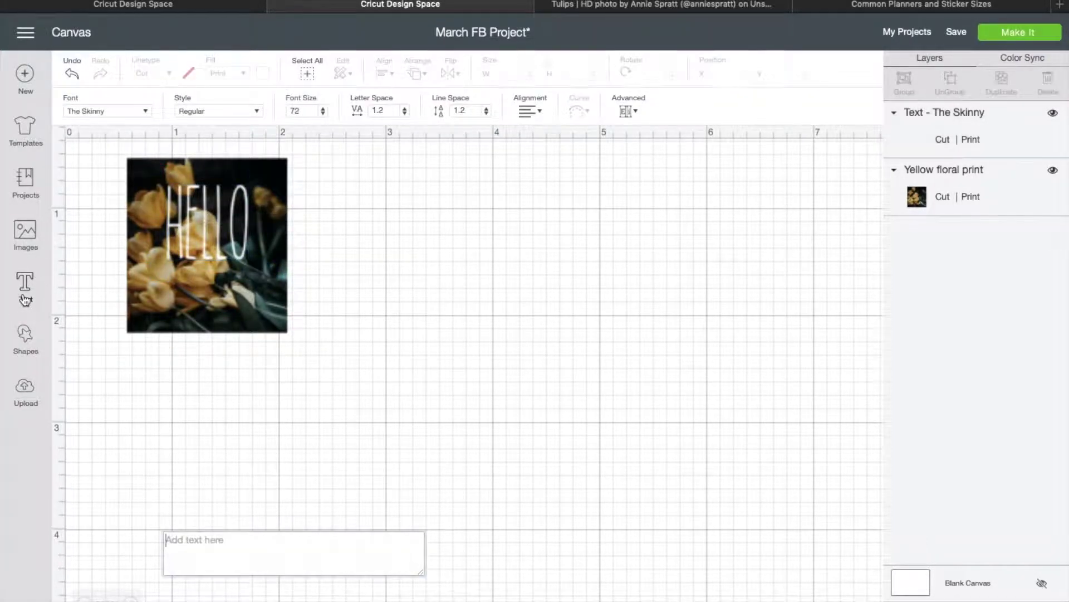
type("spring")
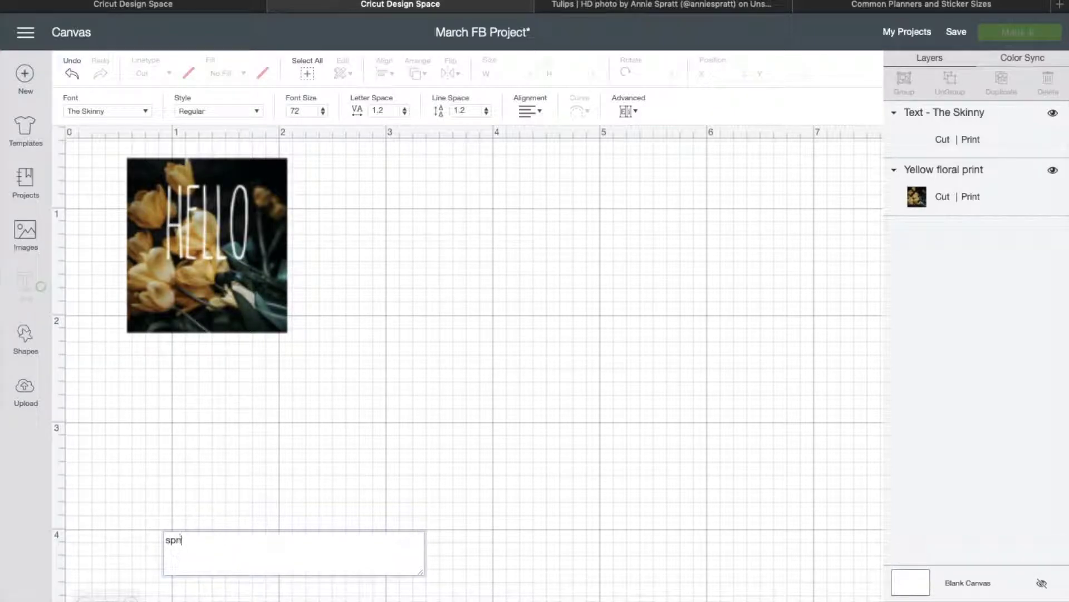
left_click_drag(193, 535, 167, 382)
- Search the system fonts for "bromello" and apply that font to the spring text
left_click(202, 111)
left_click(125, 114)
left_click(488, 78)
left_click(592, 79)
type("bromello")
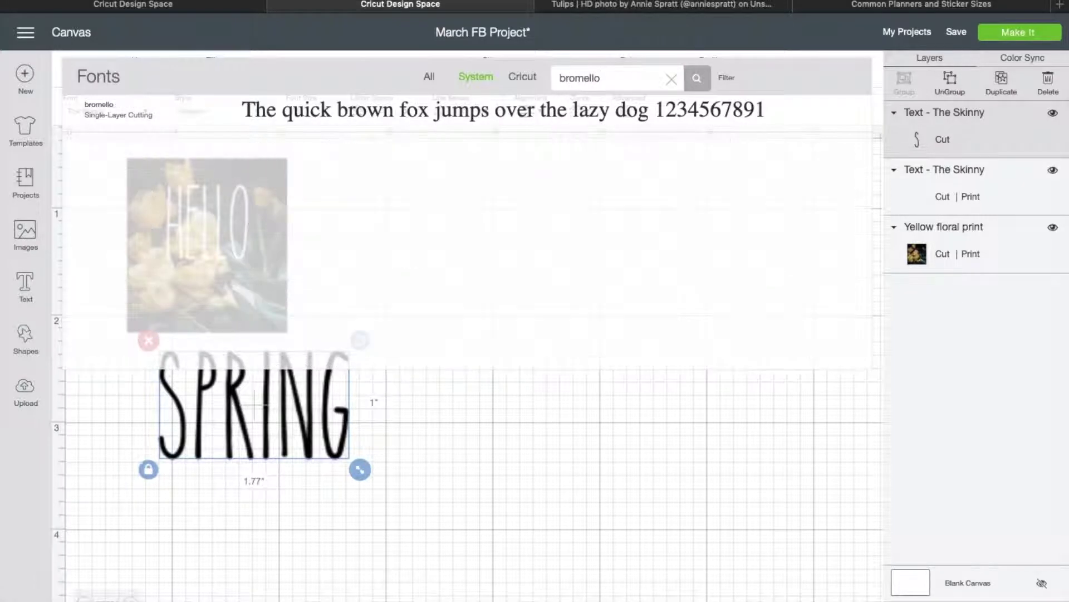
left_click(481, 113)
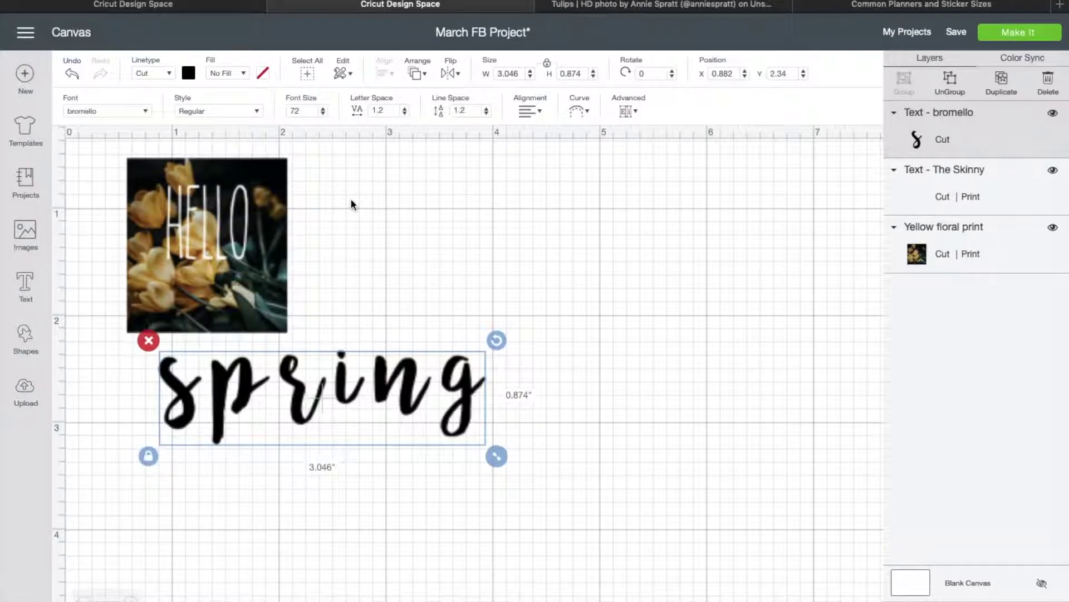
- Reduce the spring text's letter spacing to -0.5 so its script letters connect
left_click(392, 110)
left_click(405, 113)
left_click(406, 115)
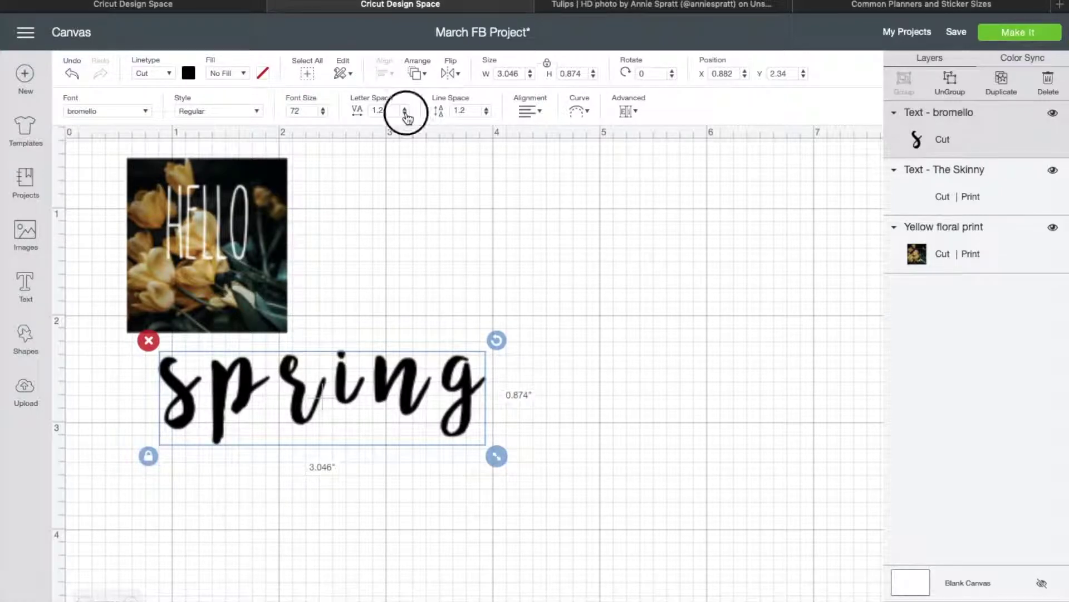
left_click(405, 114)
left_click(405, 114)
left_click(405, 114)
left_click(405, 114)
left_click(405, 113)
left_click(405, 114)
left_click(405, 114)
left_click(405, 113)
left_click(405, 113)
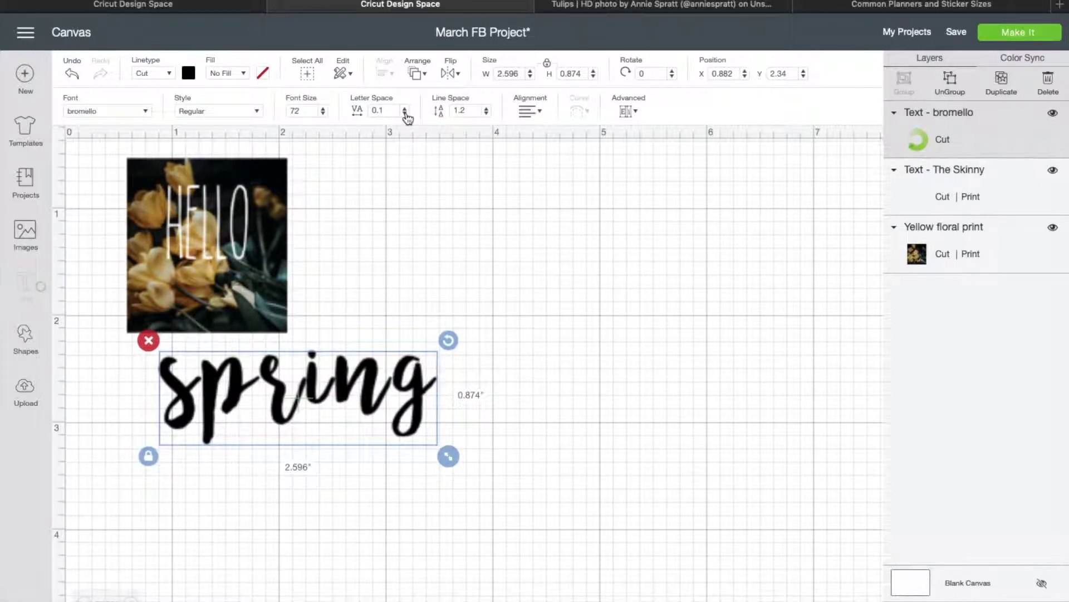
left_click(405, 114)
left_click(404, 113)
left_click(405, 114)
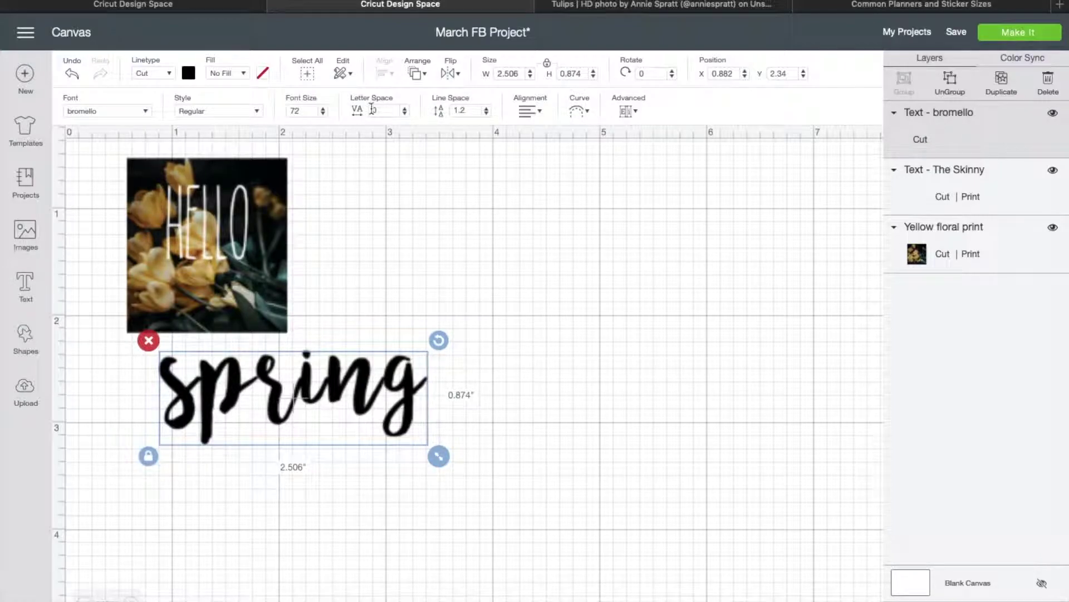
left_click(405, 114)
left_click(405, 114)
left_click(405, 113)
left_click(405, 114)
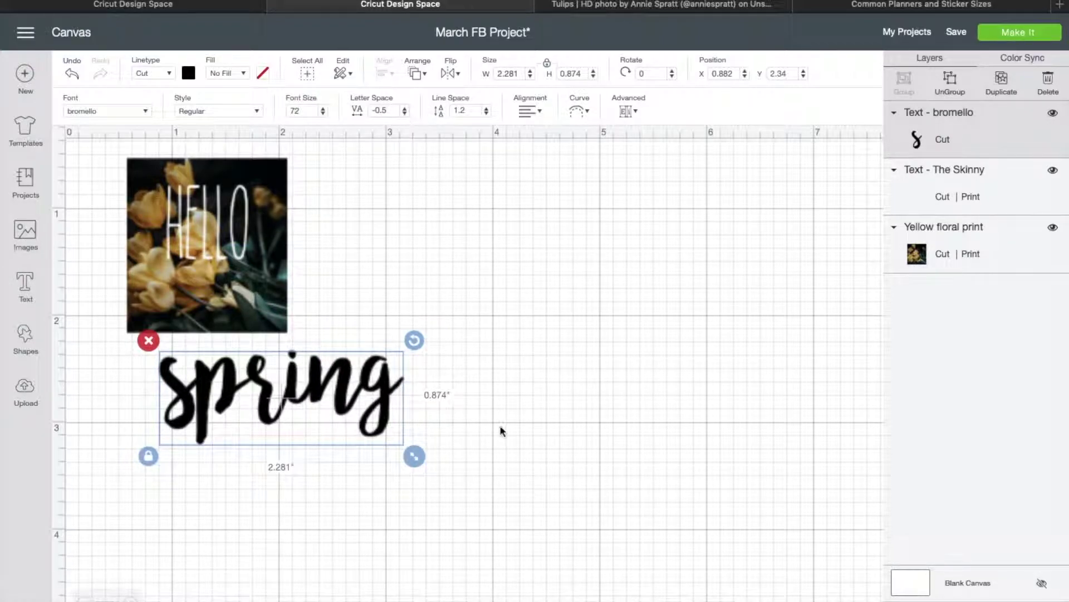
left_click(563, 364)
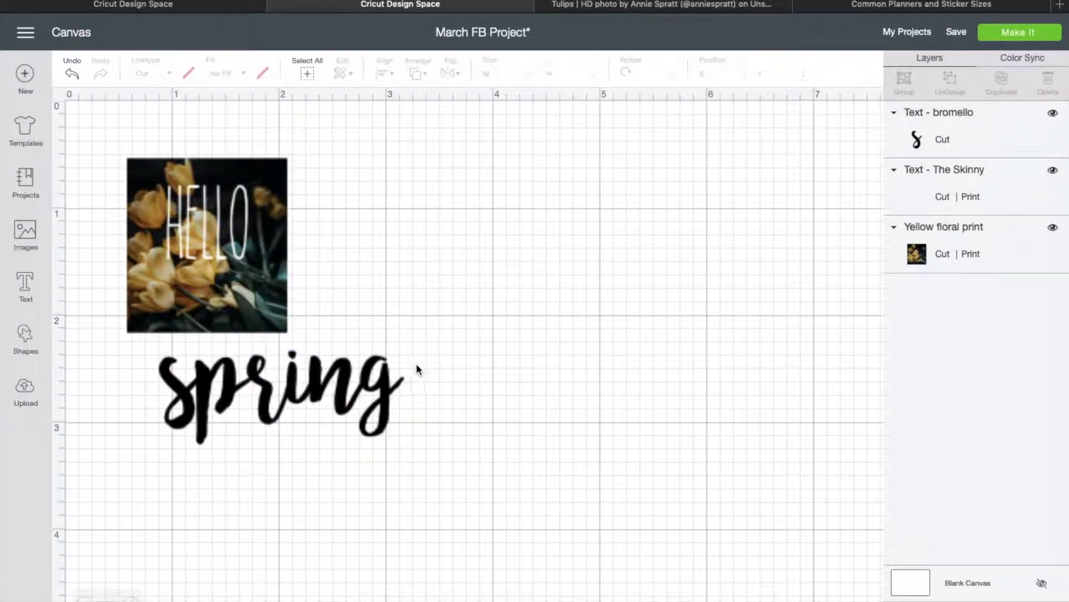
- Change the spring text's fill to Print and its colour to white
left_click(349, 374)
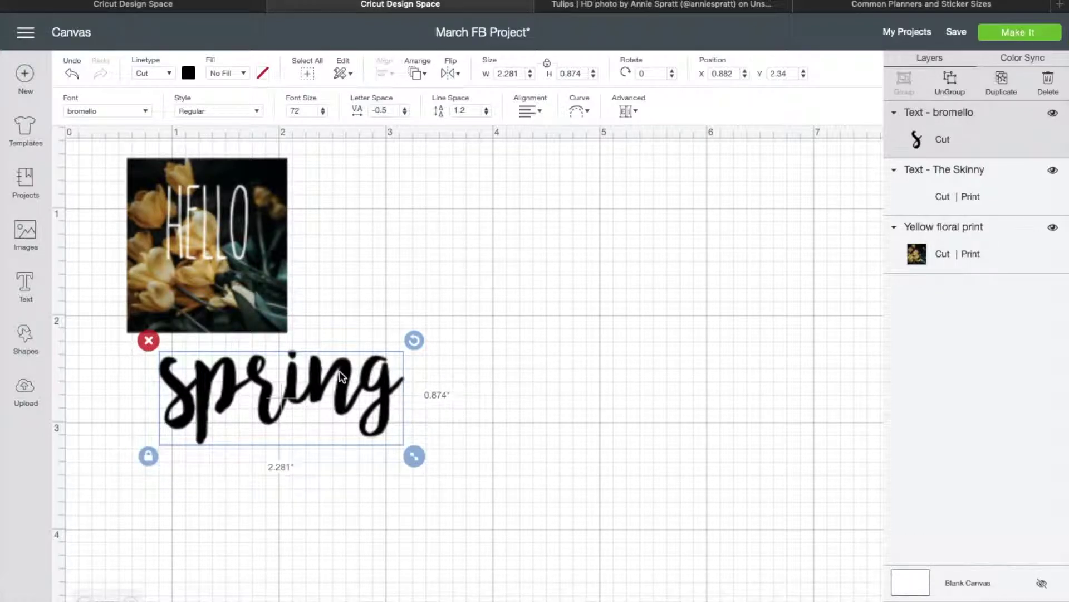
left_click(240, 74)
left_click(230, 110)
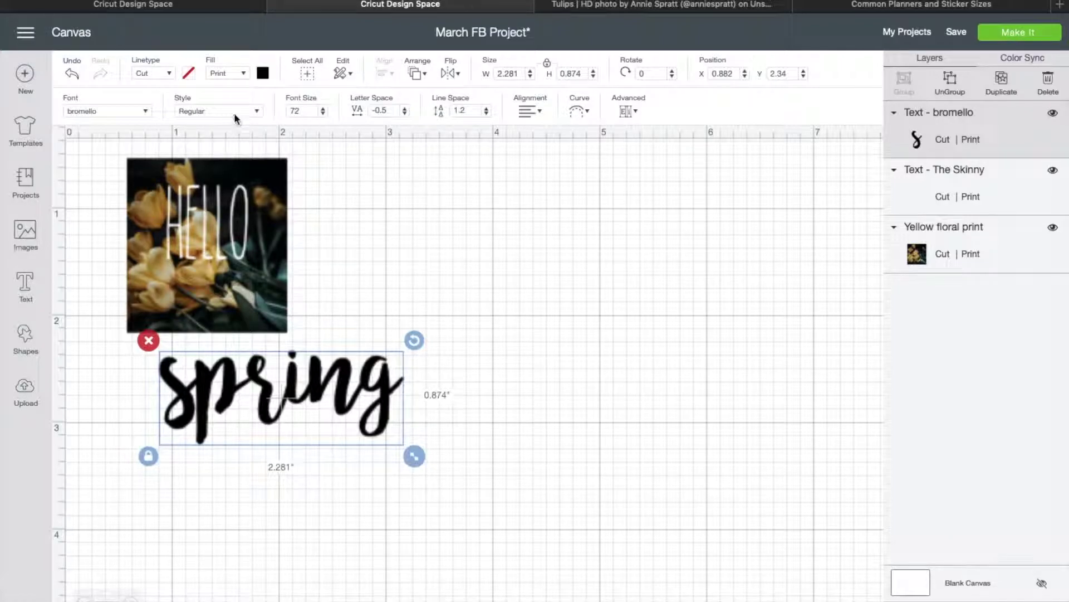
left_click(263, 73)
left_click(296, 157)
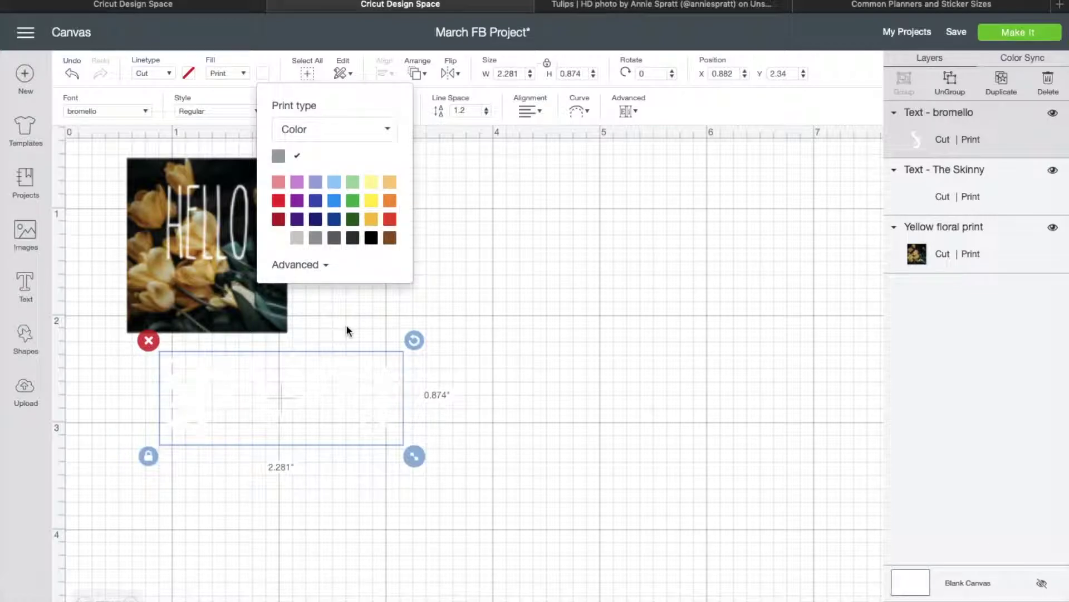
- Set the spring text's width to 1.445 inches and place it on the tulip image directly under HELLO
left_click_drag(361, 428, 261, 340)
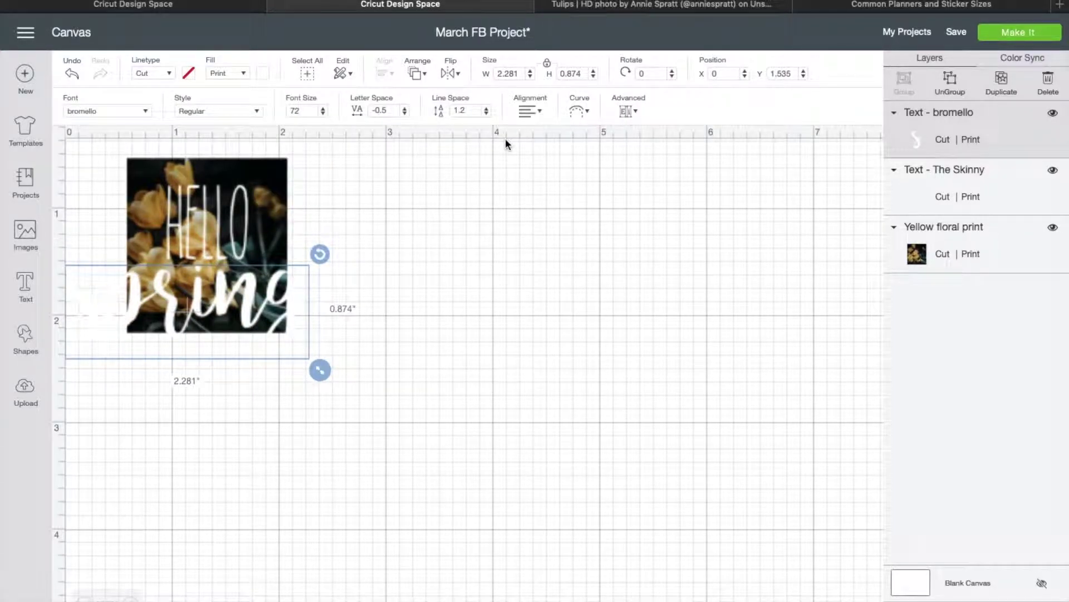
left_click(522, 73)
type("1.445")
key("Return")
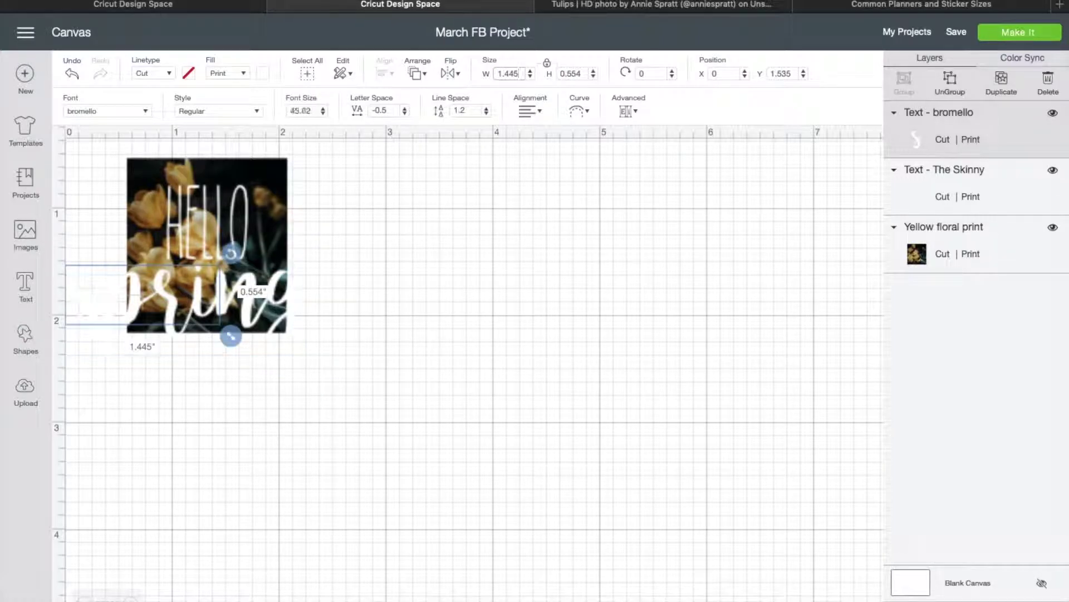
left_click_drag(215, 288, 272, 288)
left_click(387, 237)
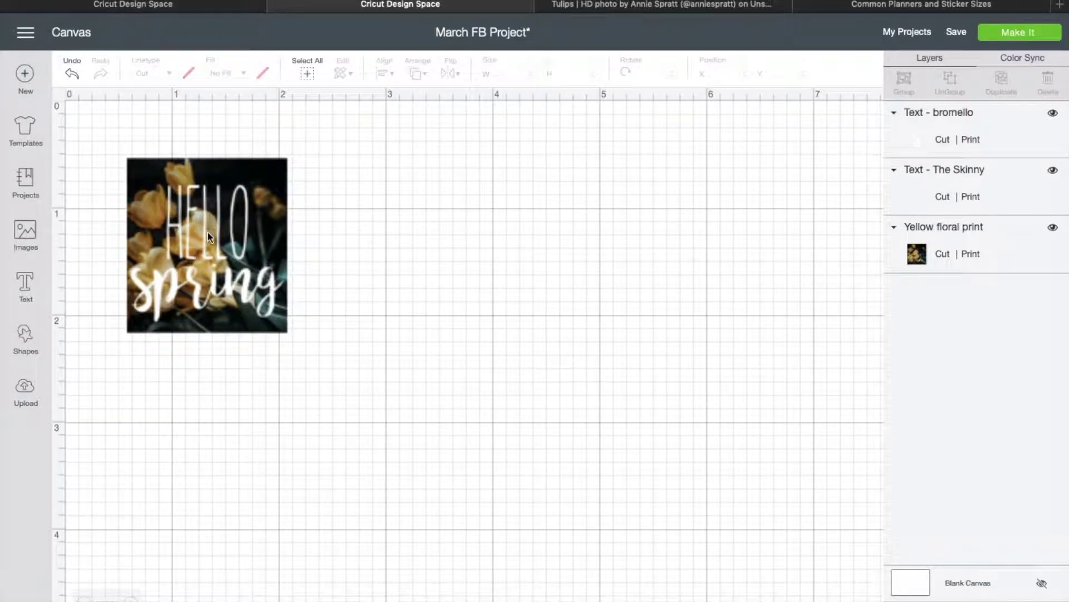
- Move the HELLO text and then the spring text slightly higher on the tulip image
left_click(250, 234)
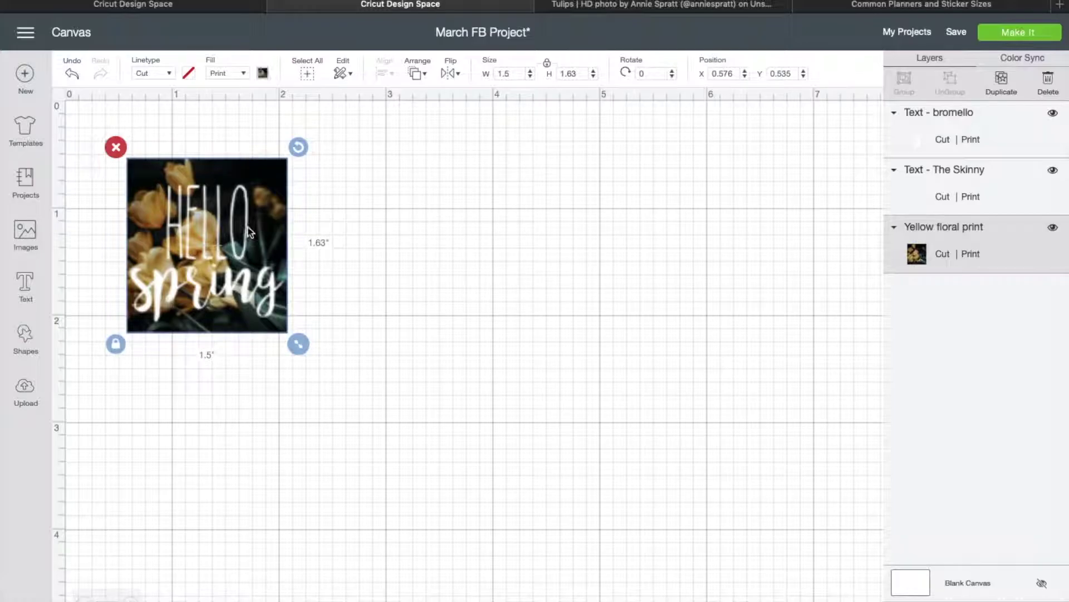
left_click(411, 239)
left_click(223, 222)
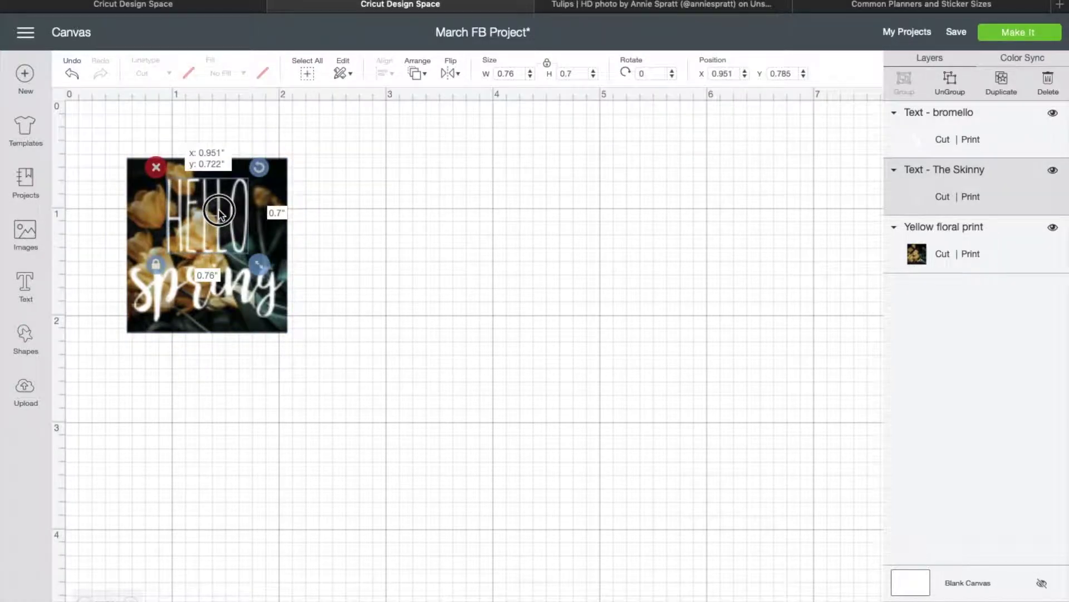
left_click(234, 295)
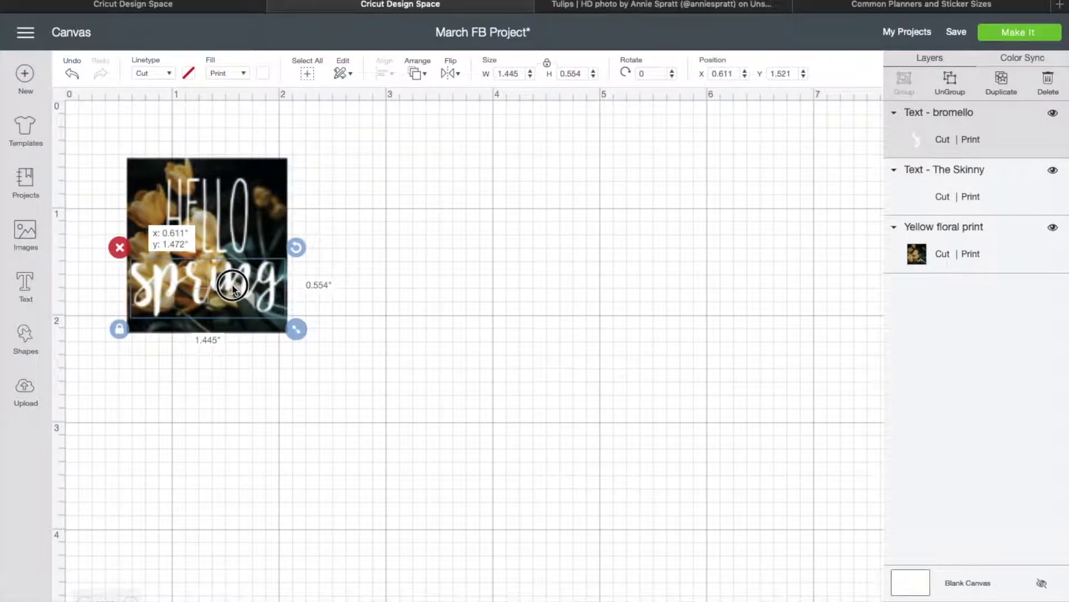
left_click(393, 296)
- Center the HELLO and spring texts horizontally on each other and group them
left_click(233, 232)
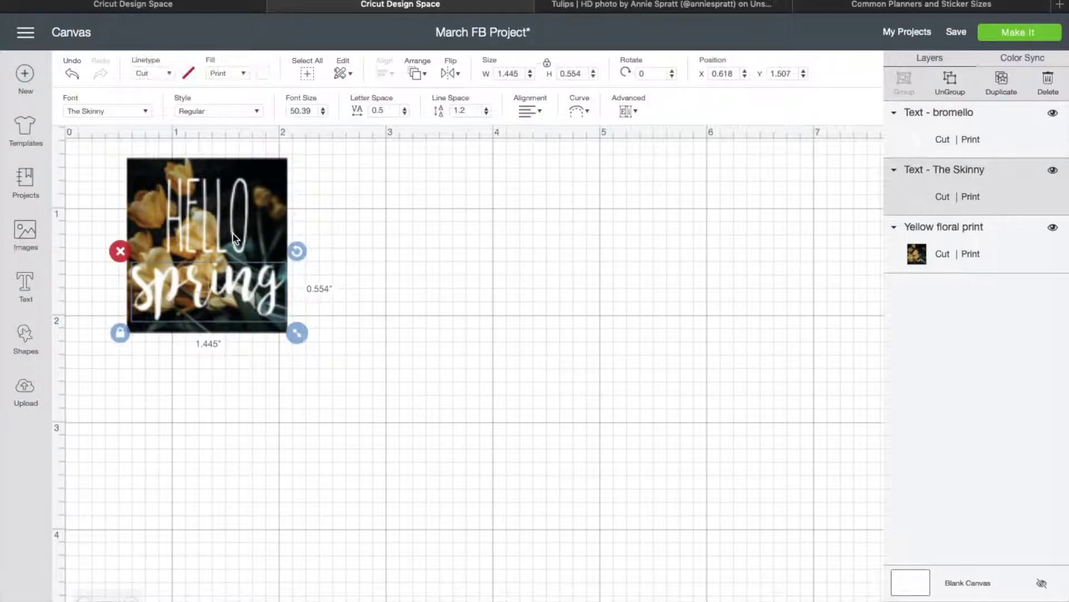
left_click(233, 233)
key("ctrl+a")
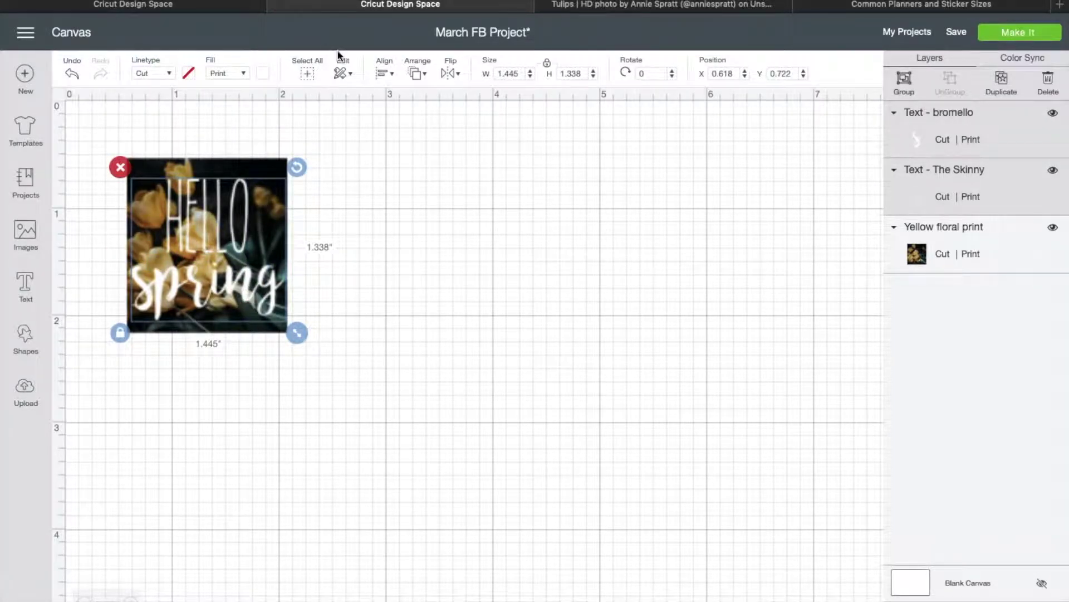
left_click(383, 76)
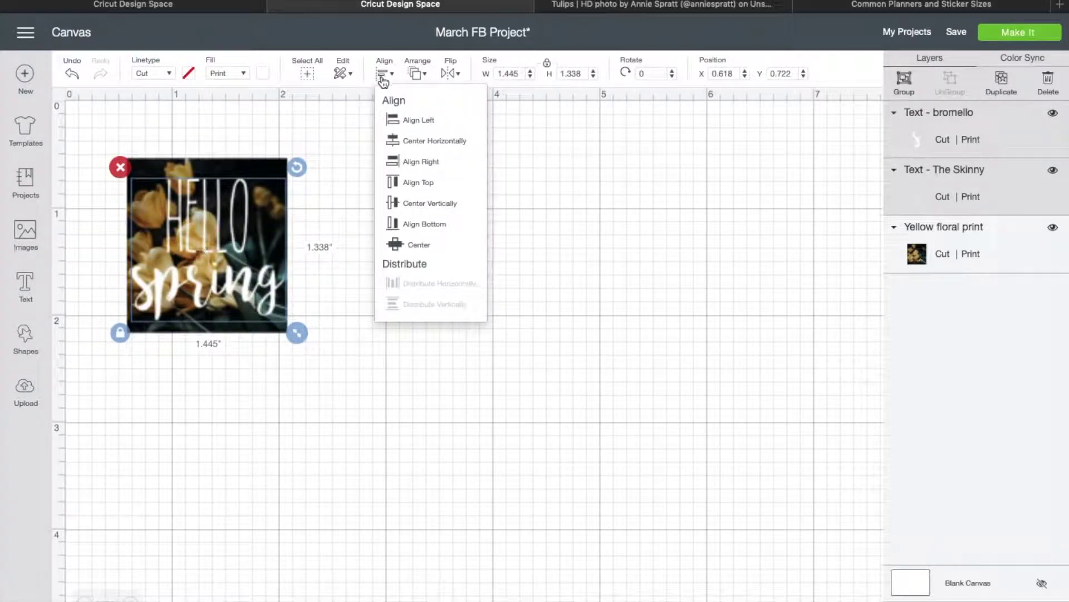
left_click(421, 141)
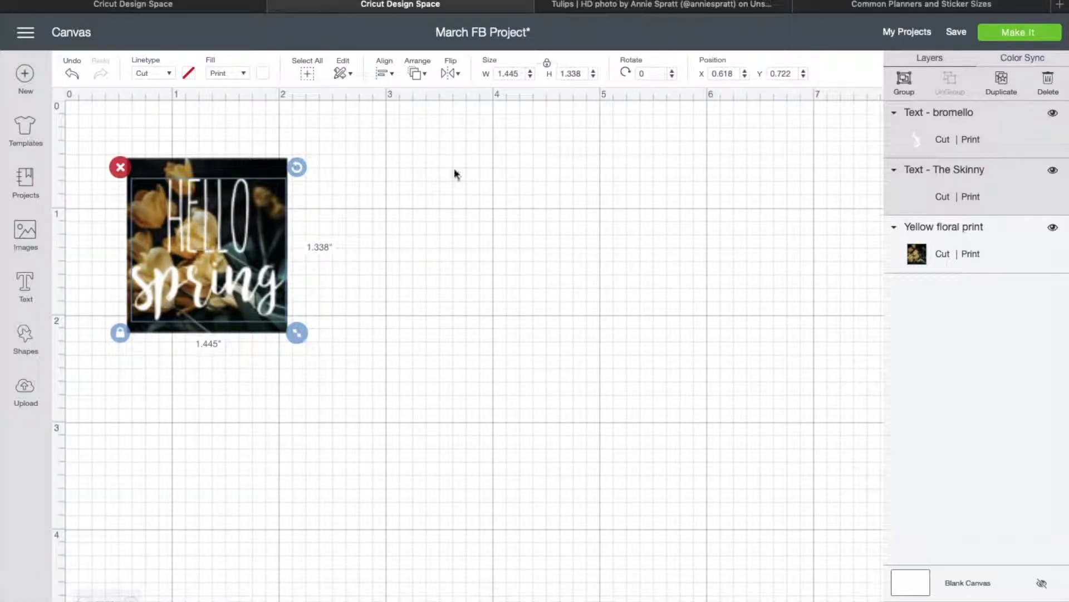
left_click(904, 81)
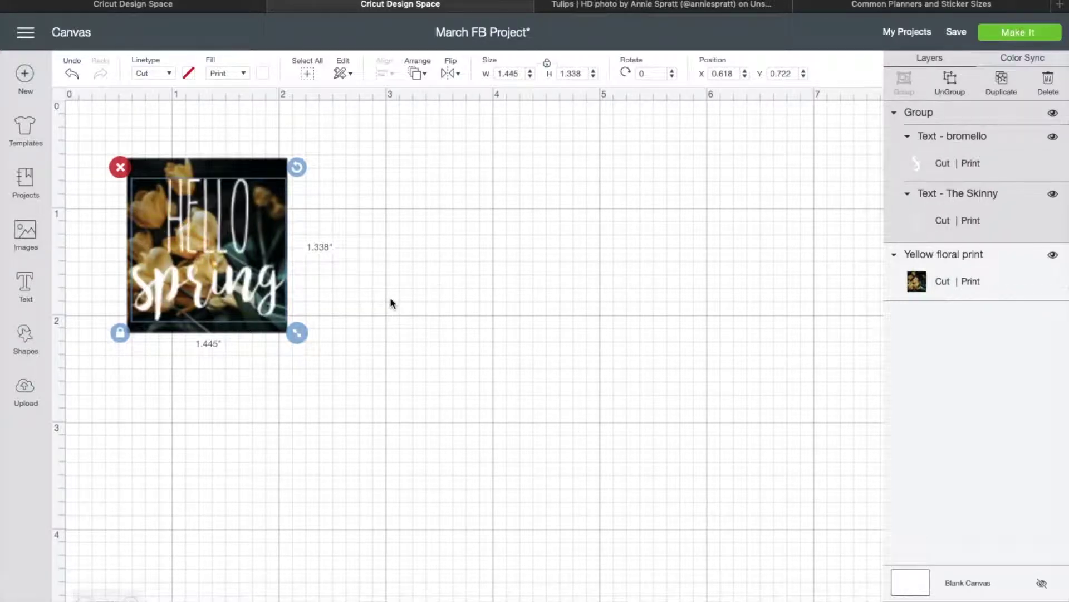
left_click(480, 238)
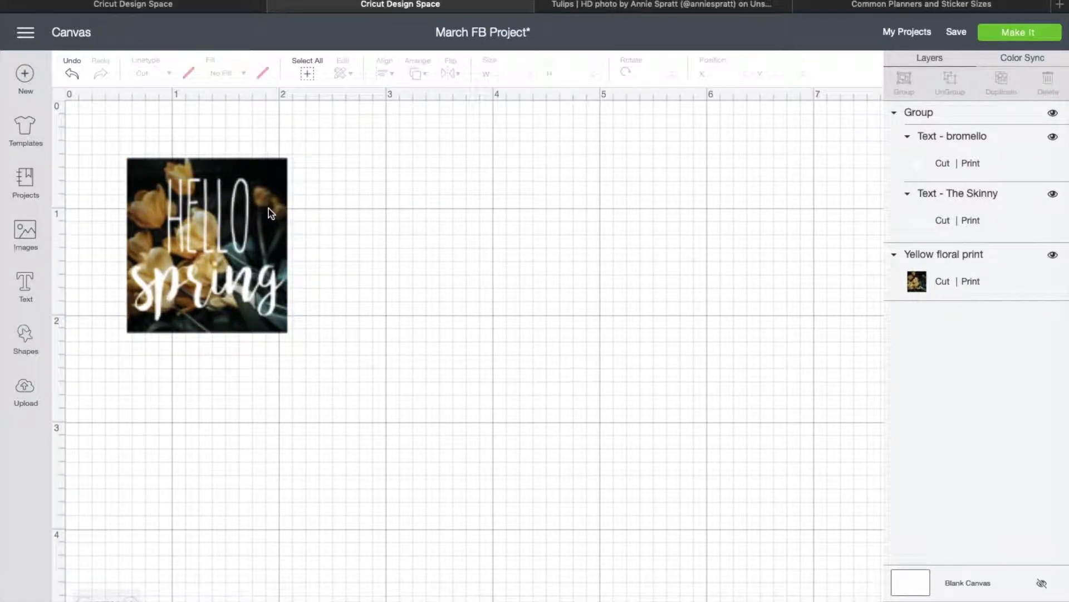
- Center the grouped HELLO spring text both horizontally and vertically on the tulip image
left_click(248, 215)
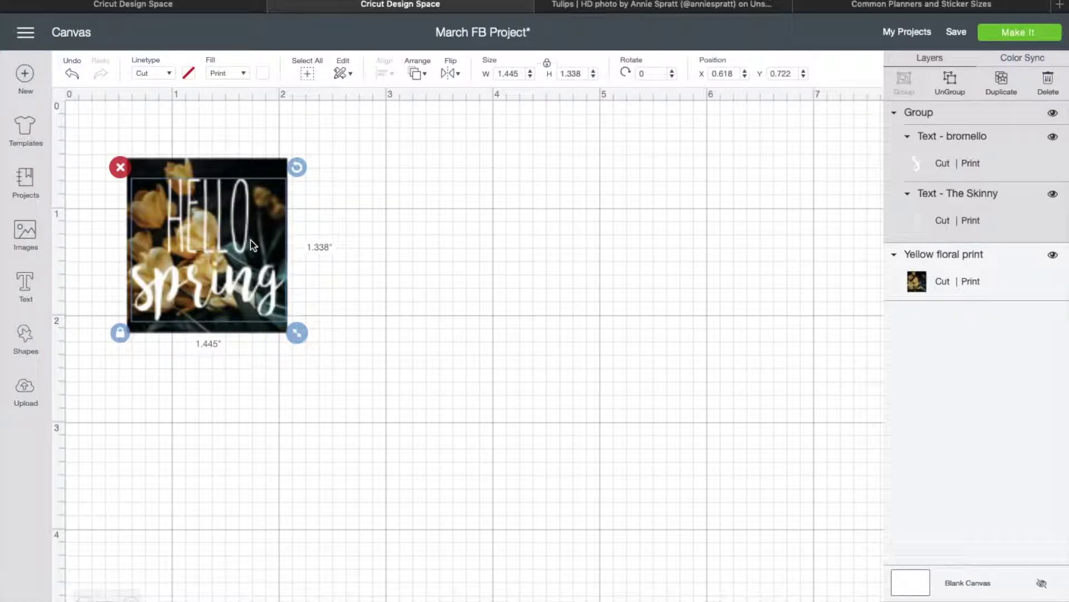
left_click(262, 172, "shift")
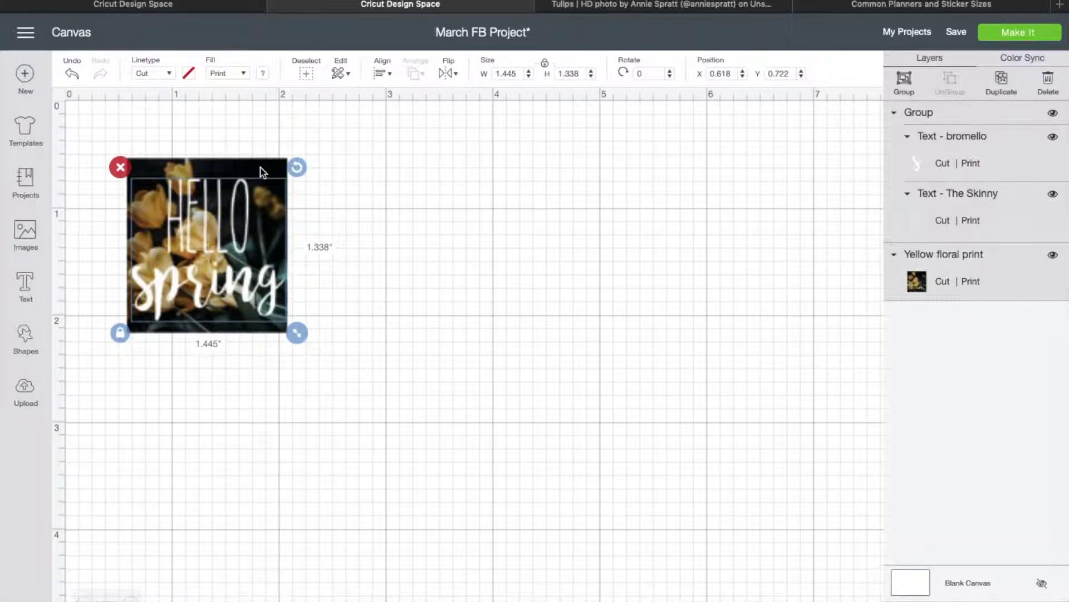
left_click(384, 73)
left_click(423, 245)
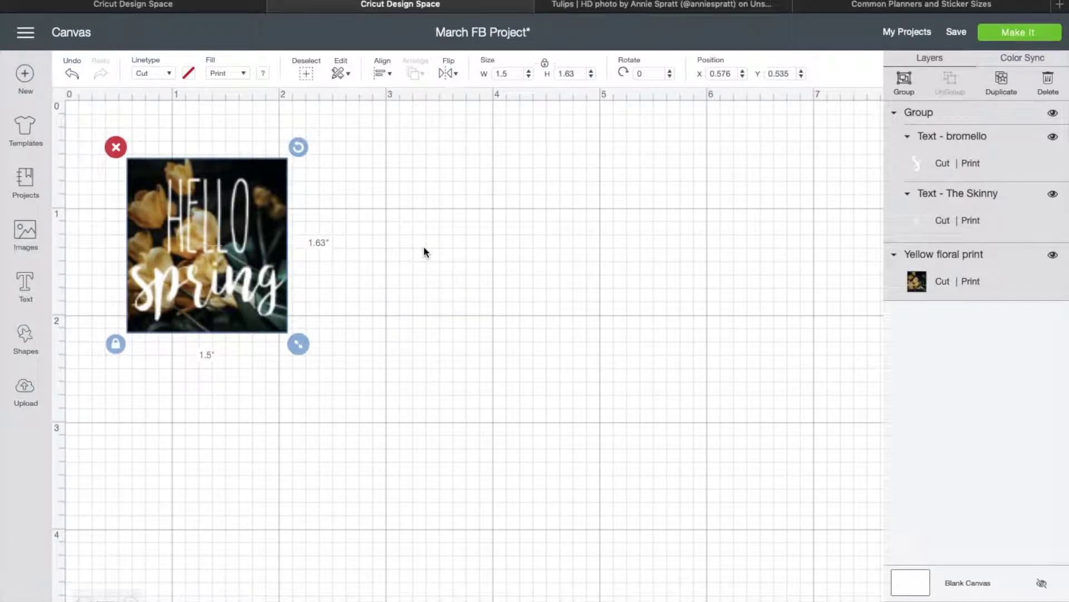
left_click(424, 248)
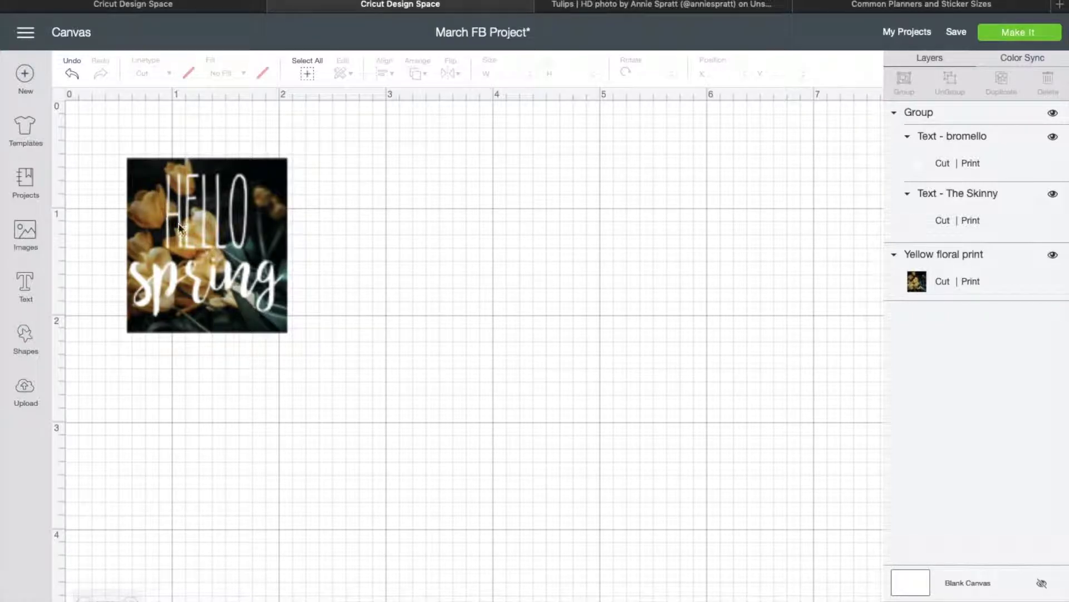
- Flatten the text group and tulip image into one printable layer and move it slightly closer to the canvas origin
left_click_drag(102, 139, 325, 373)
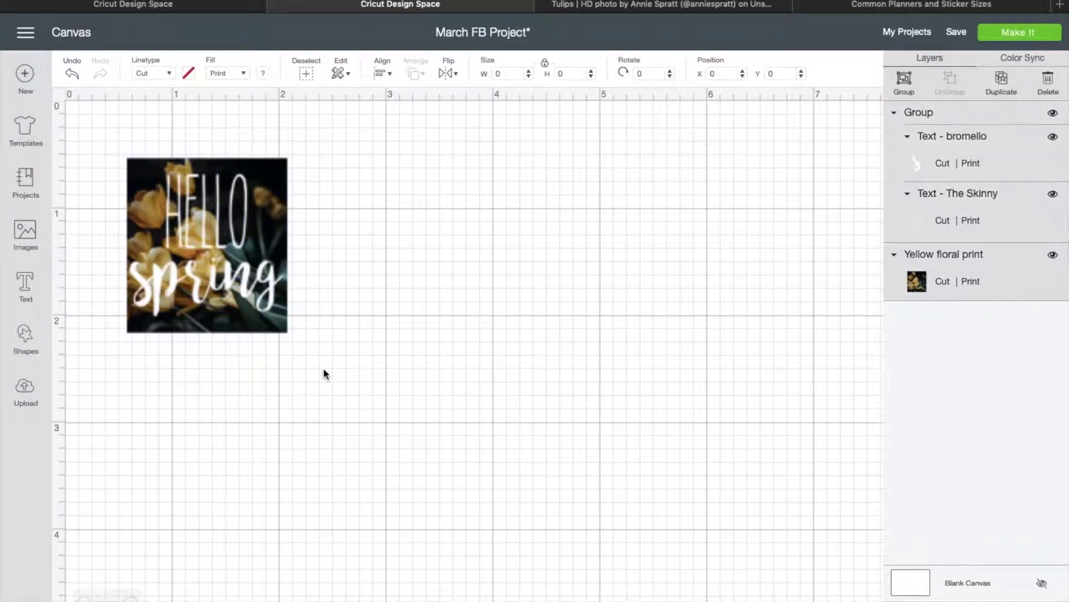
left_click(166, 129)
left_click(143, 186)
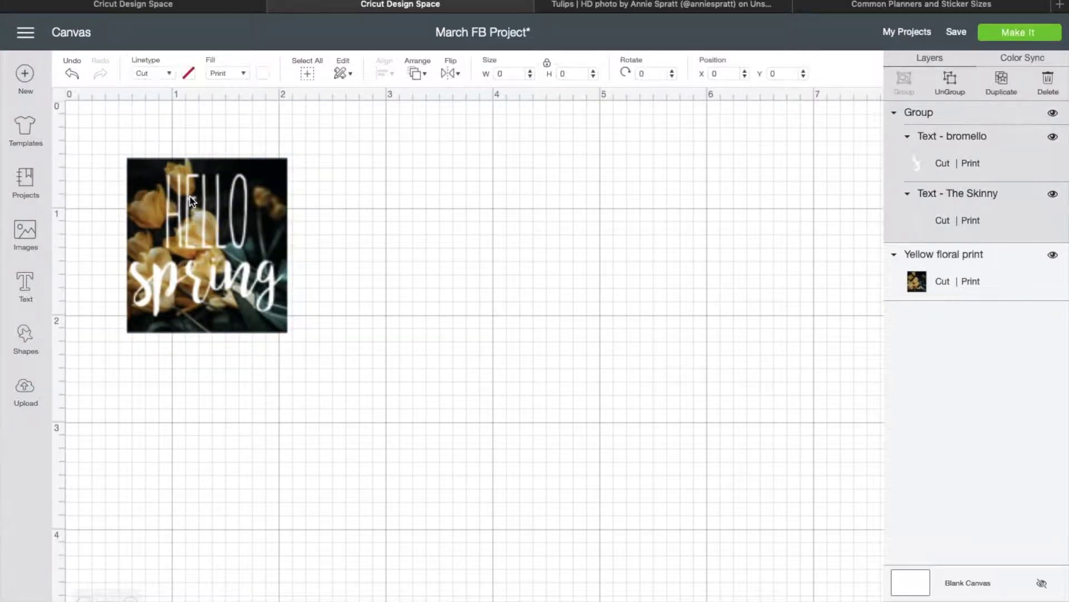
left_click(177, 159, "shift")
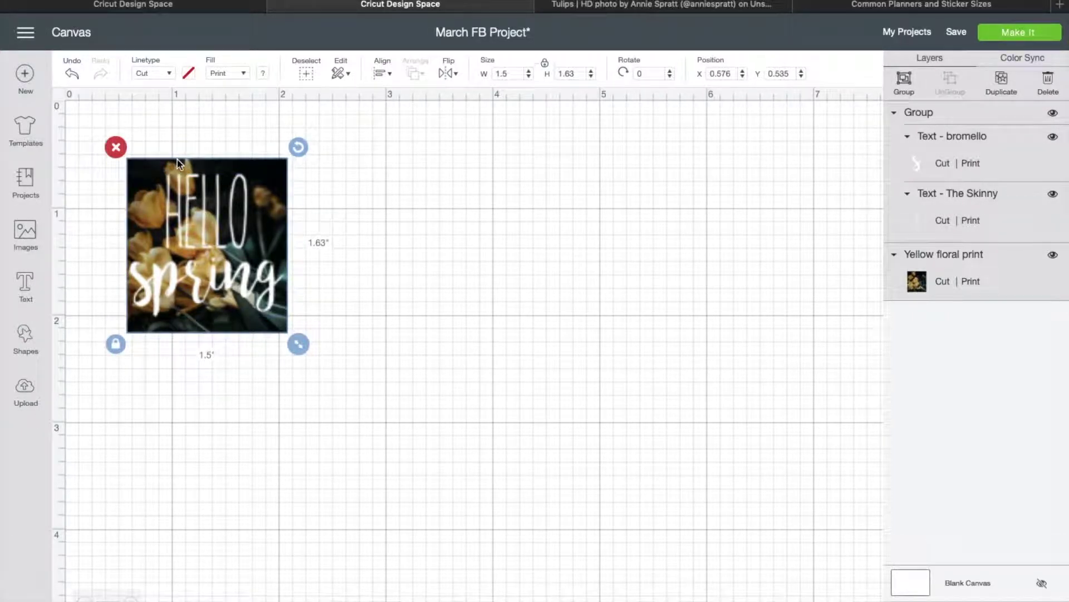
left_click(448, 269)
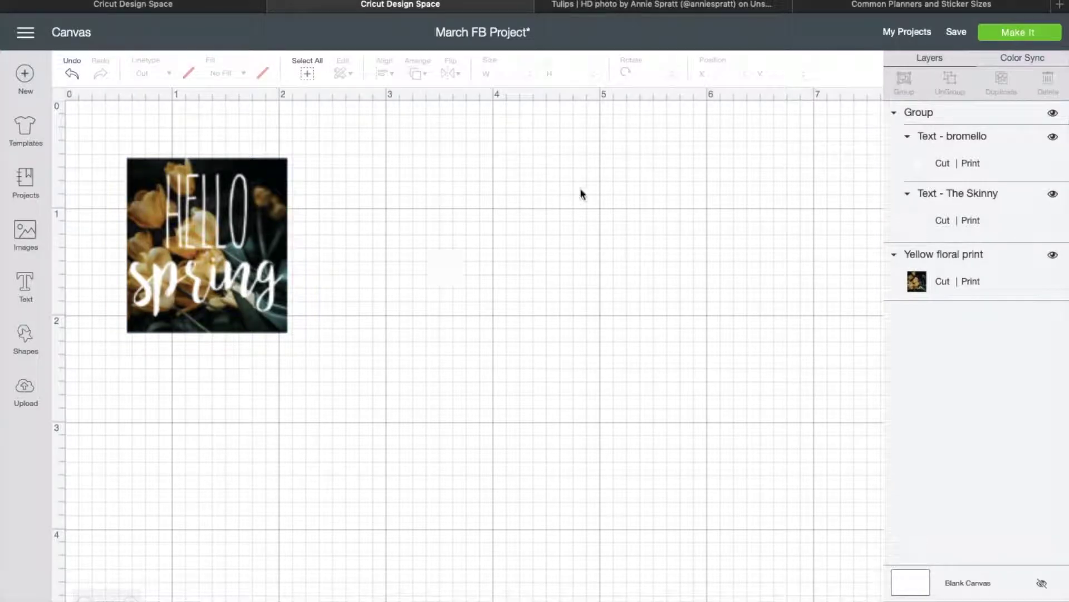
left_click_drag(80, 112, 353, 375)
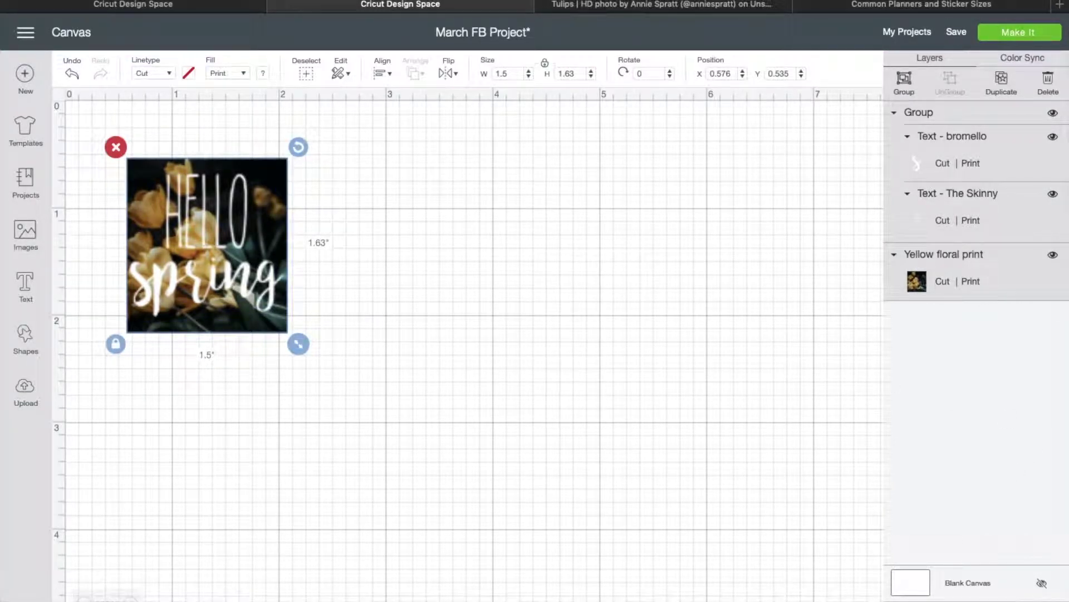
left_click(1014, 598)
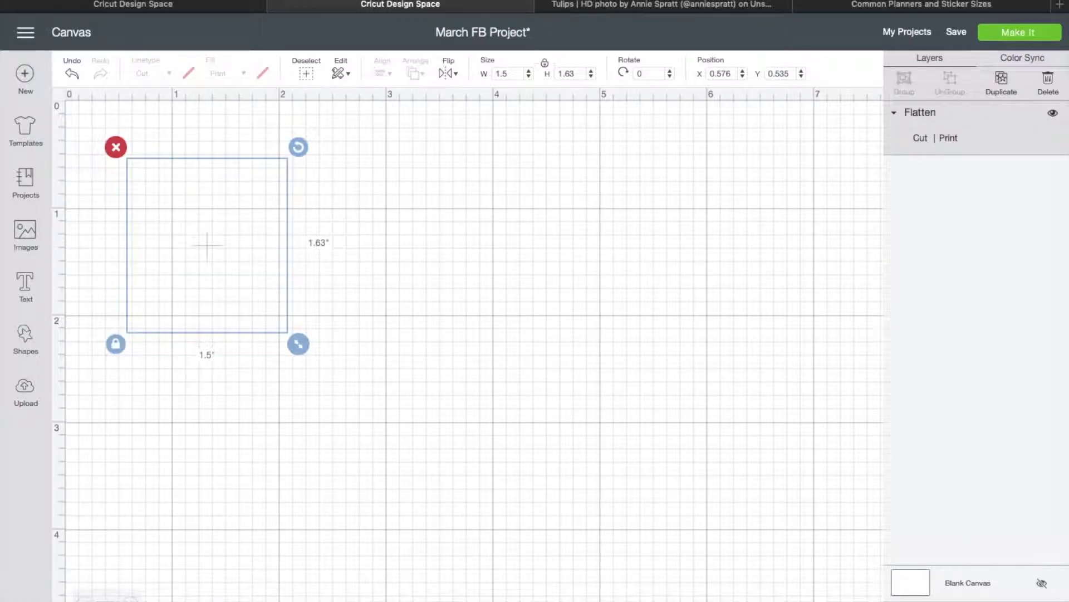
left_click(407, 280)
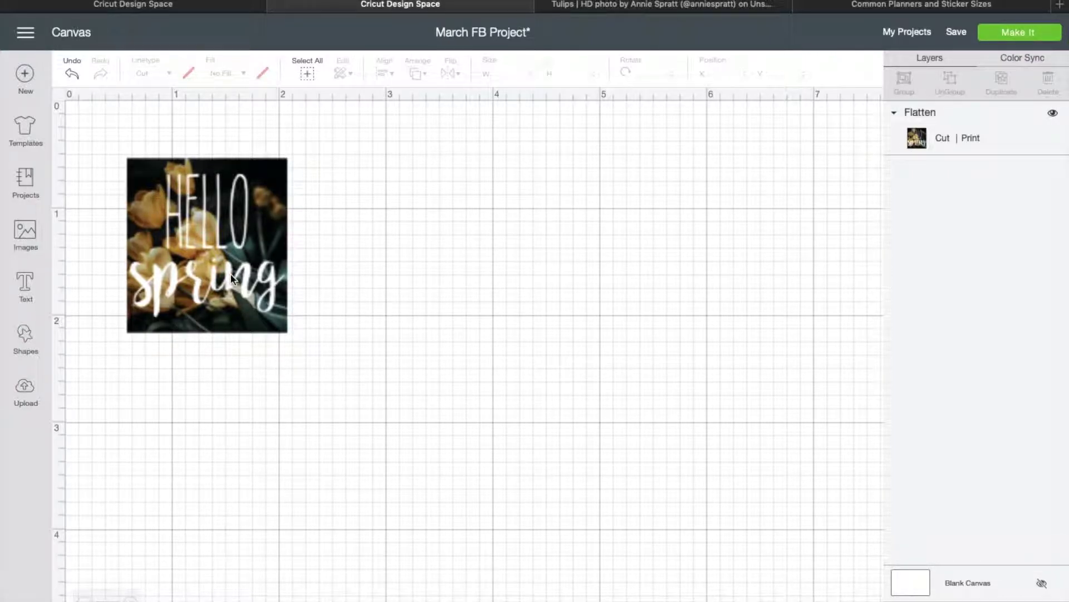
mouse_move(231, 276)
left_mouse_down()
mouse_move(208, 254)
mouse_move(217, 262)
left_mouse_up()
left_click(403, 304)
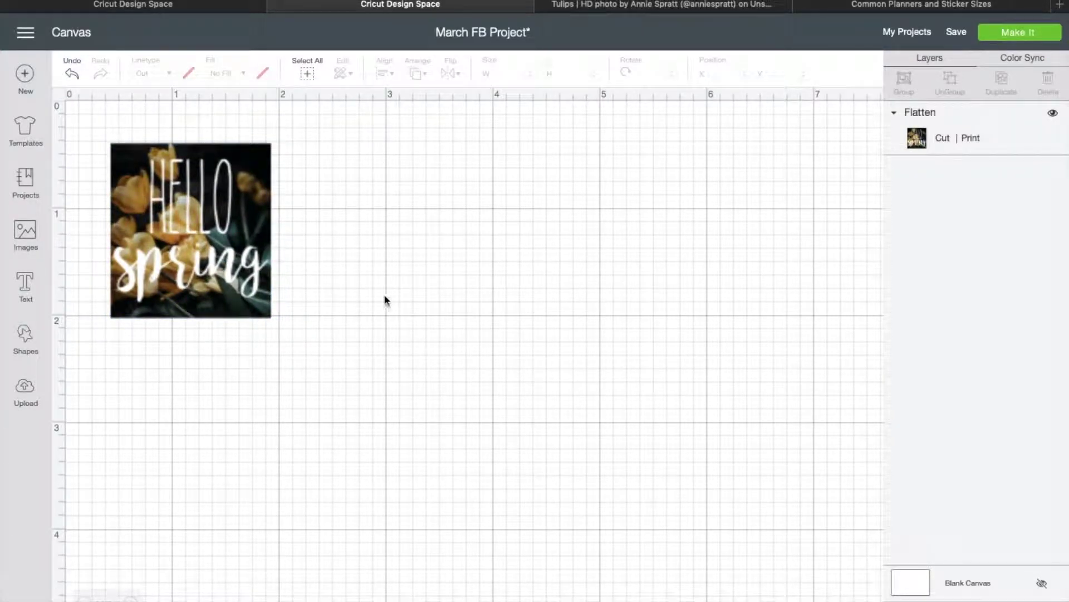
- Add a square shape beside the HELLO spring sticker and shrink it to about 2.04 inches
left_click(25, 234)
left_click(25, 337)
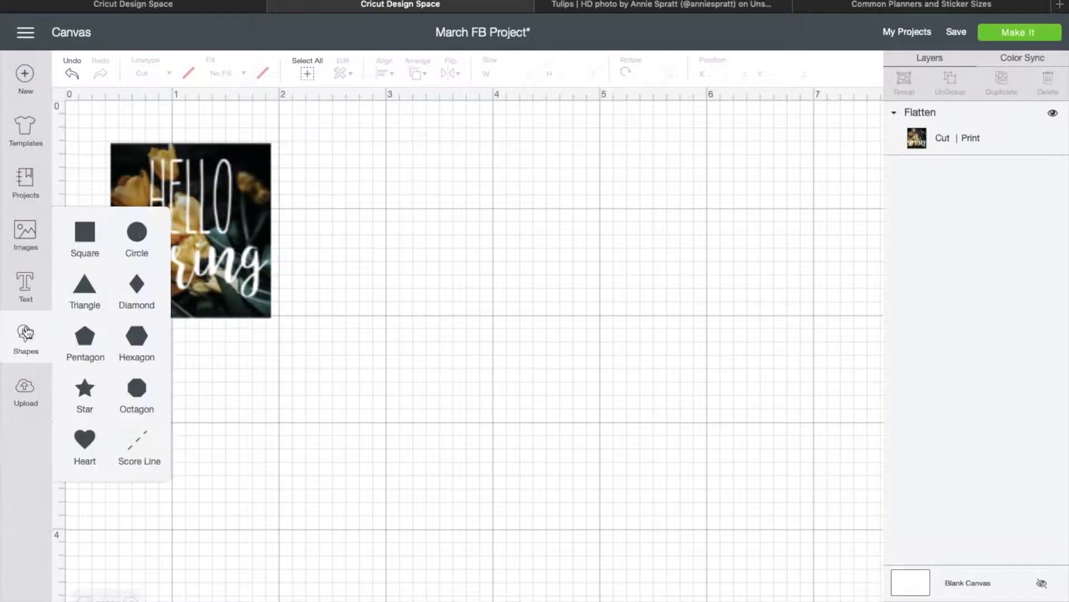
left_click(77, 242)
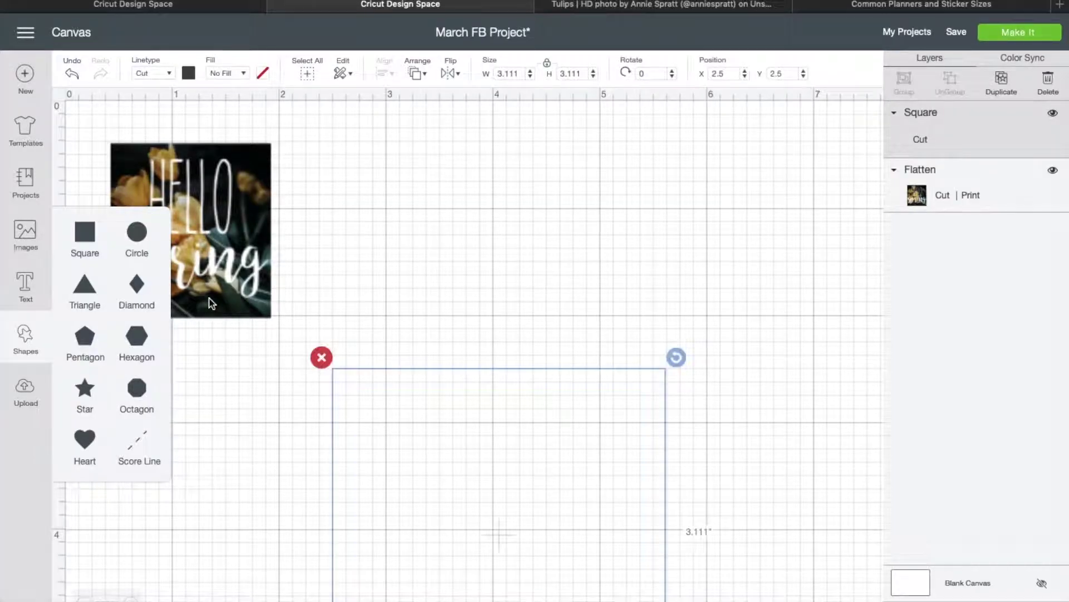
left_click_drag(393, 417, 344, 165)
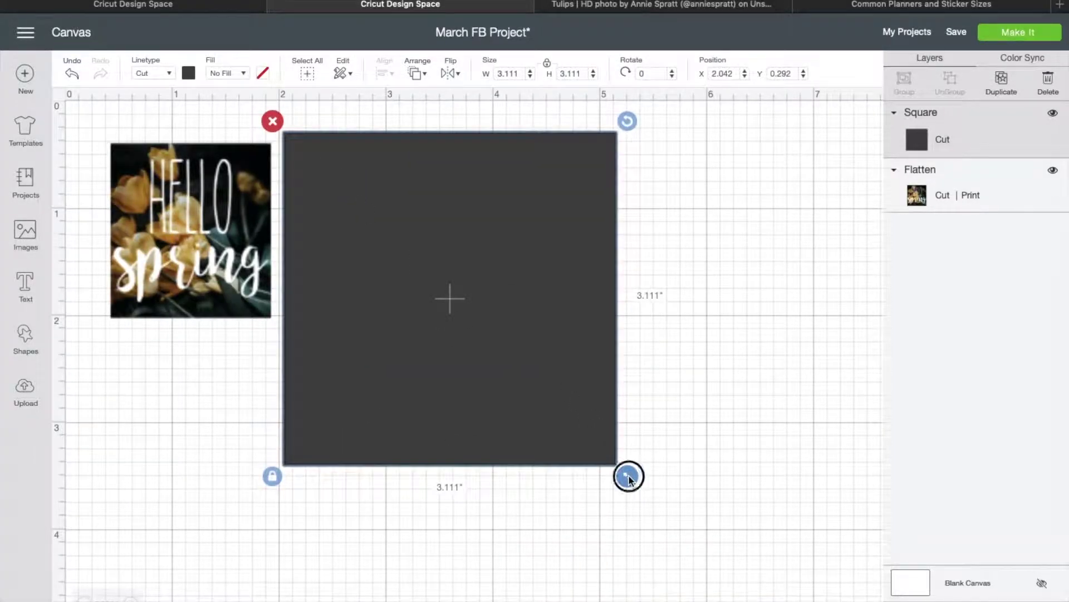
left_click_drag(628, 475, 444, 316)
- Unlock the square's proportions, check the planner sticker size guide, and set the square to 1.5 inches wide by 1.63 inches high
left_click(548, 63)
left_click(519, 73)
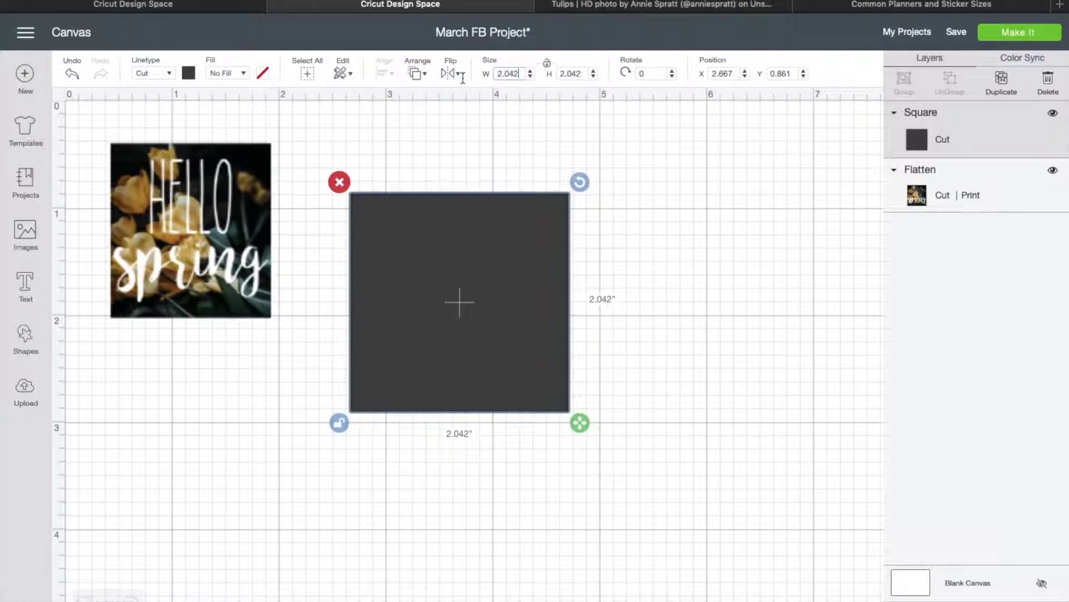
left_click(891, 5)
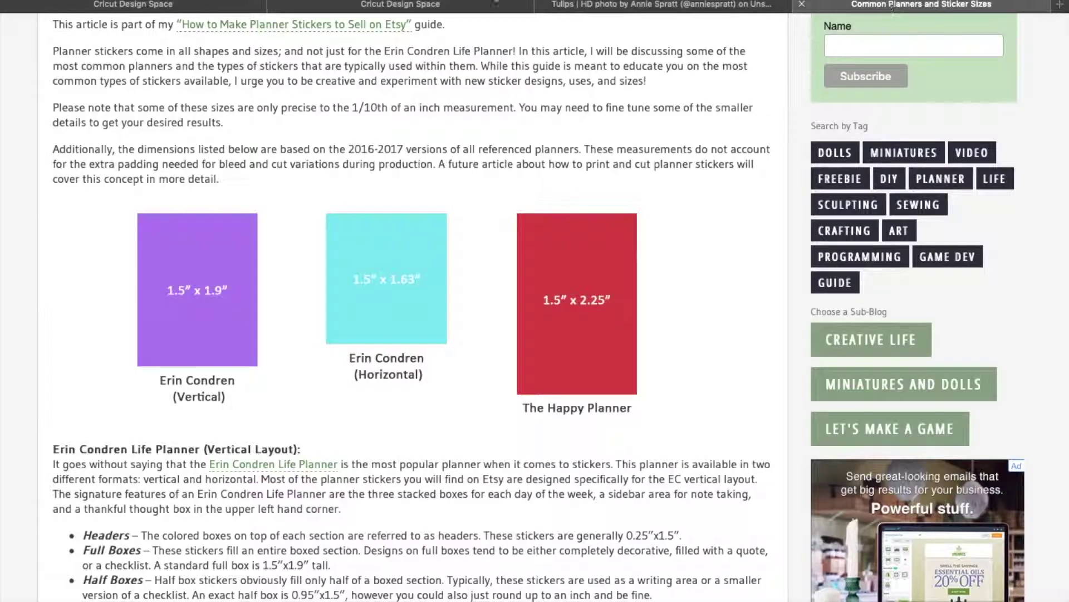
left_click(445, 5)
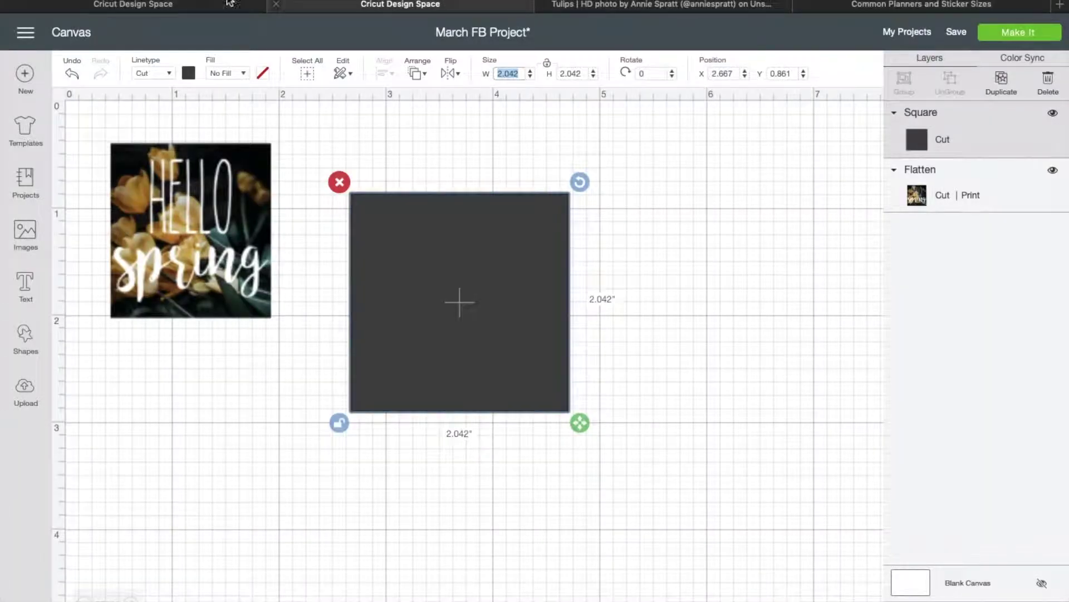
key("BackSpace")
key("BackSpace")
key("BackSpace")
key("BackSpace")
key("BackSpace")
type("1.5")
key("Tab")
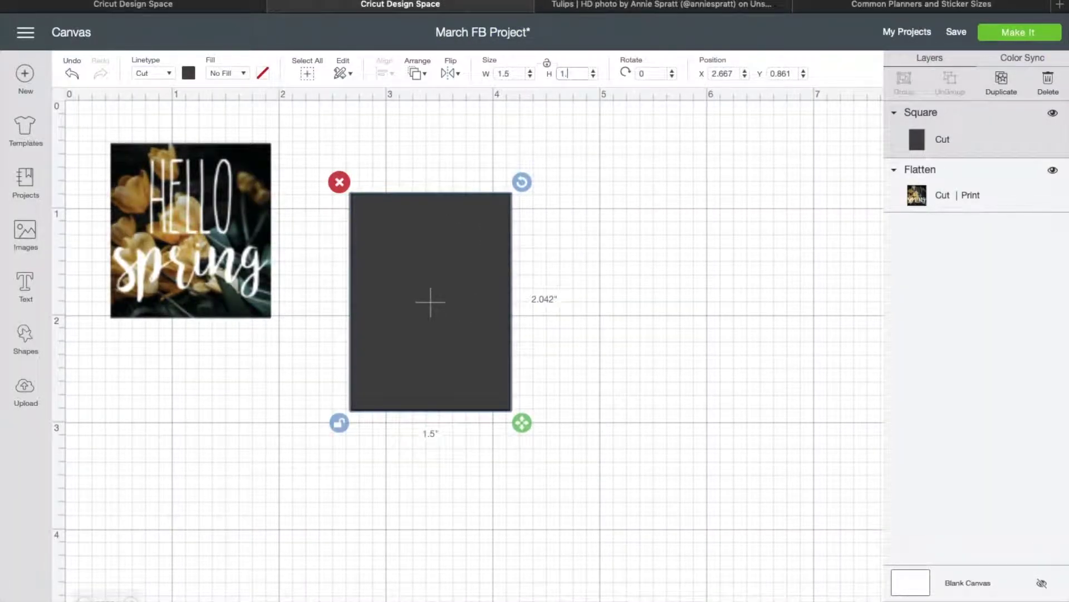
type(".63")
- Change the square's fill to Print and place it beside the HELLO spring sticker with their top edges level
left_click_drag(437, 275, 422, 232)
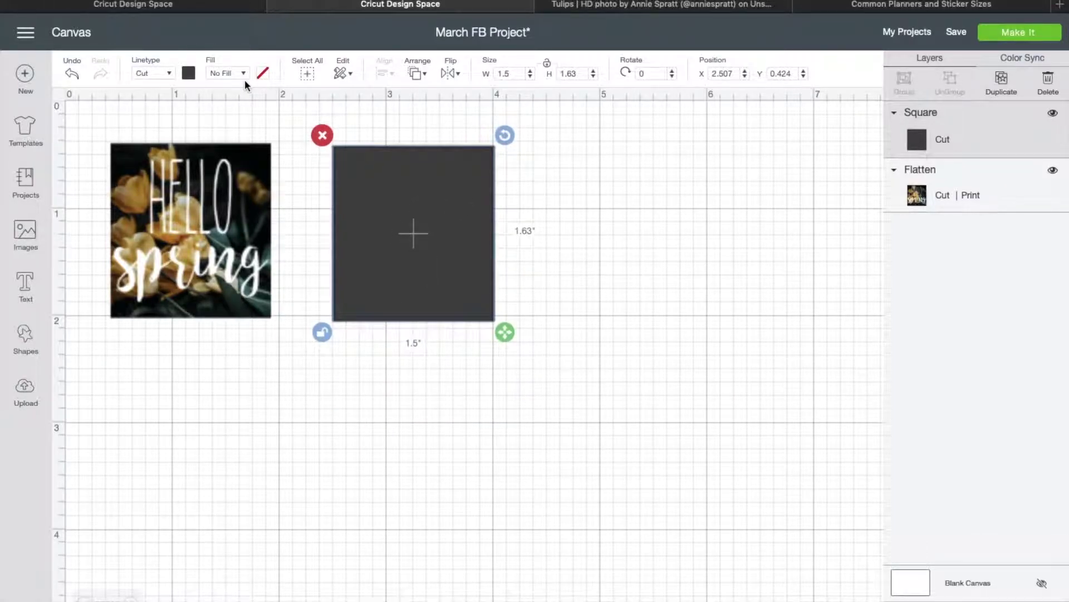
left_click(244, 77)
left_click(237, 111)
left_click_drag(404, 198, 391, 194)
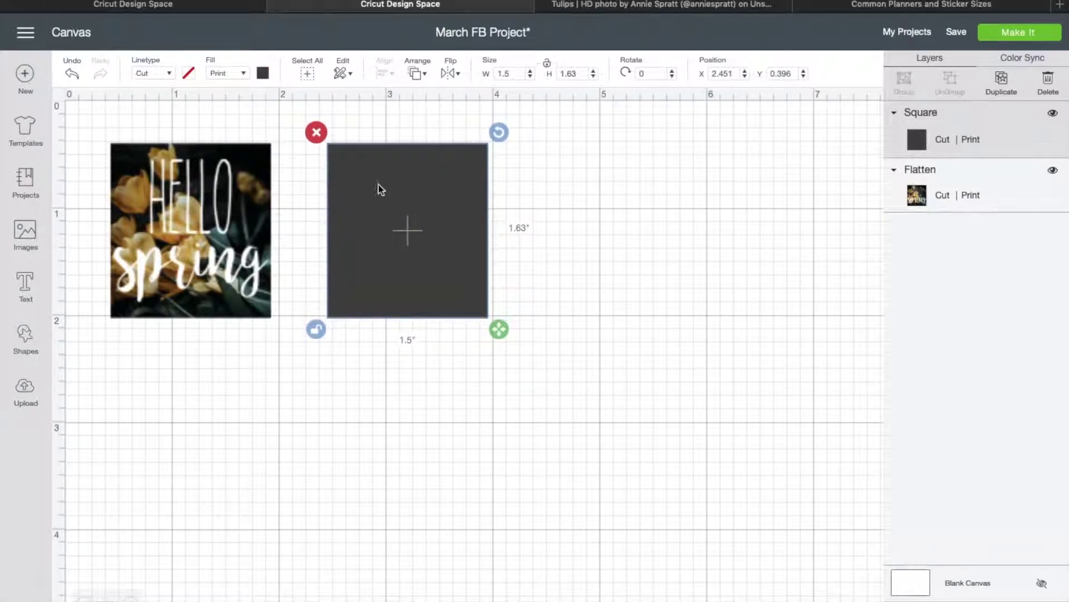
- Switch the square's print type to Pattern, filter the patterns by yellow, and fill it with the white pattern of tiny yellow dots
left_click(262, 73)
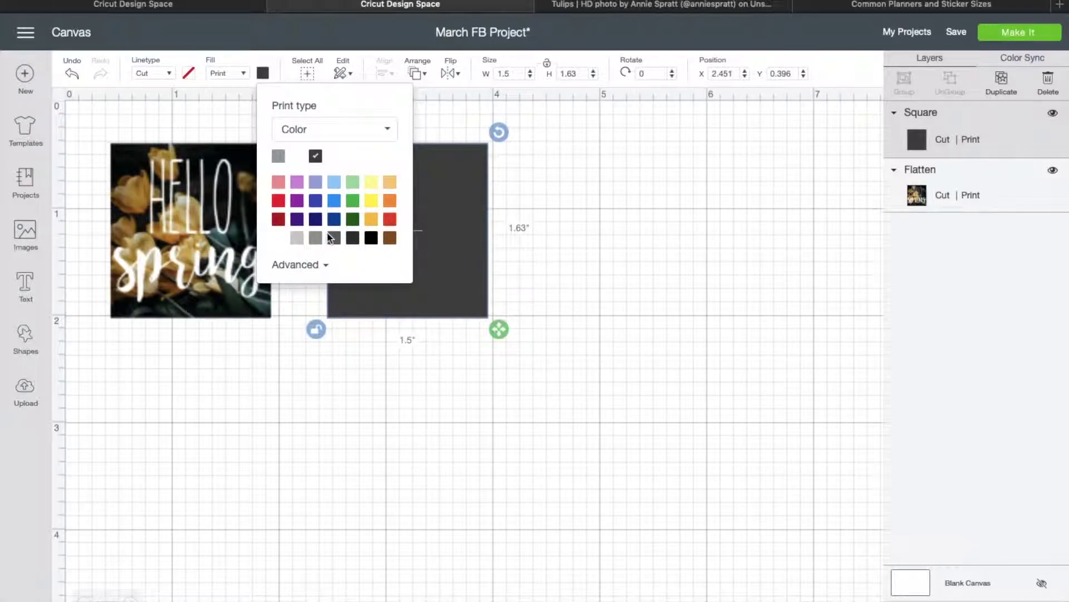
left_click(383, 131)
left_click(333, 179)
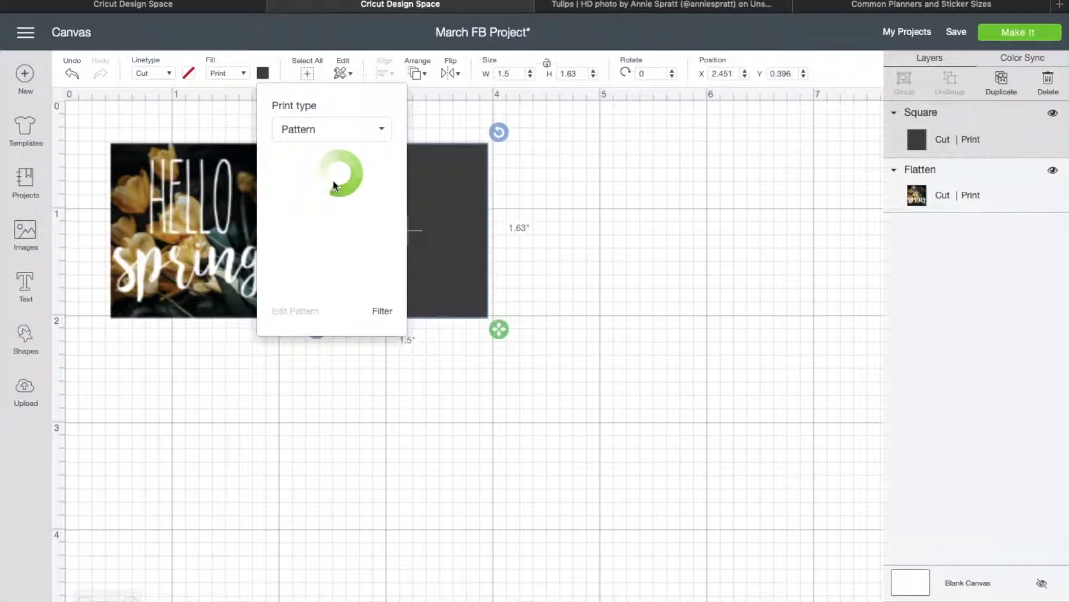
scroll(345, 251, "down", 8)
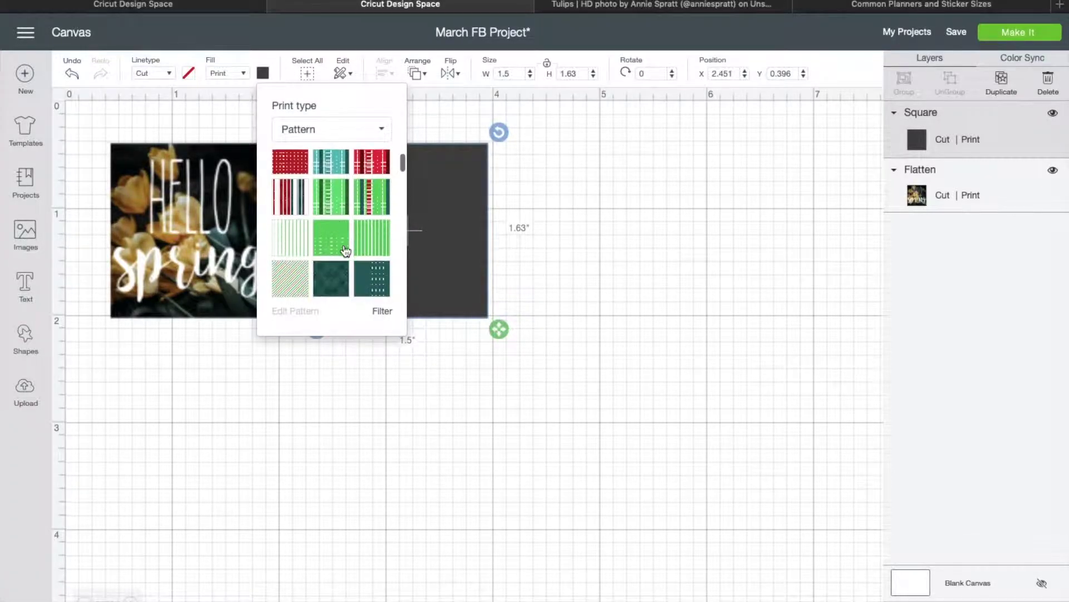
scroll(345, 251, "down", 8)
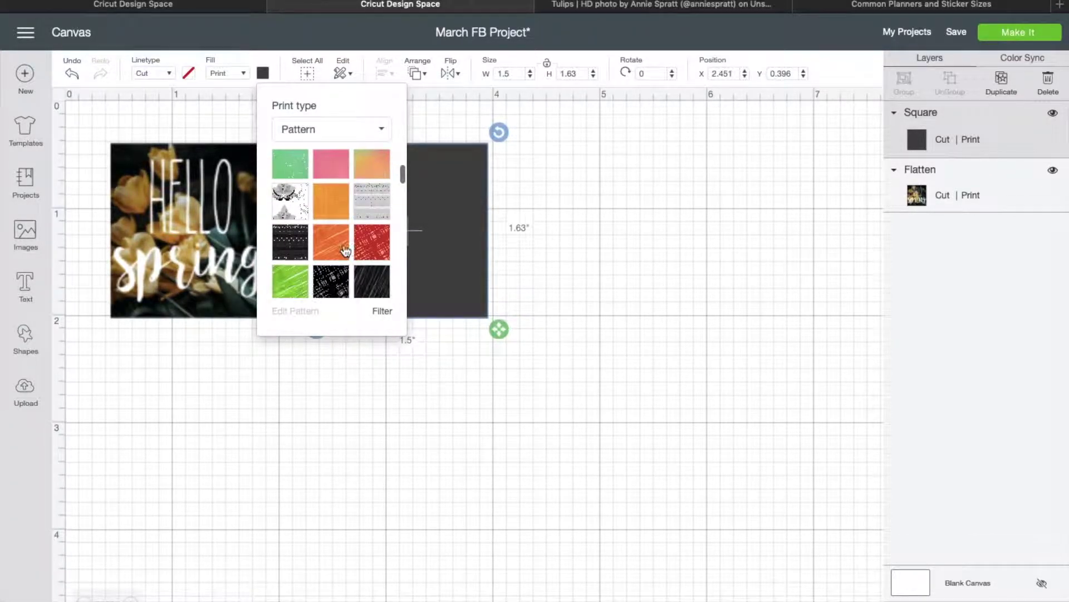
scroll(345, 251, "down", 8)
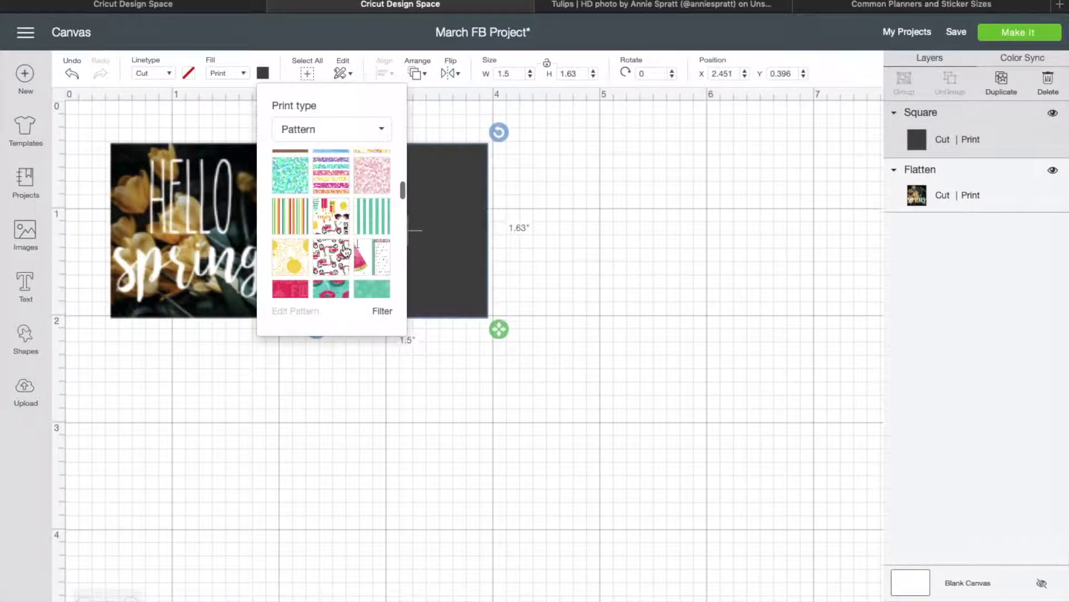
left_click(383, 312)
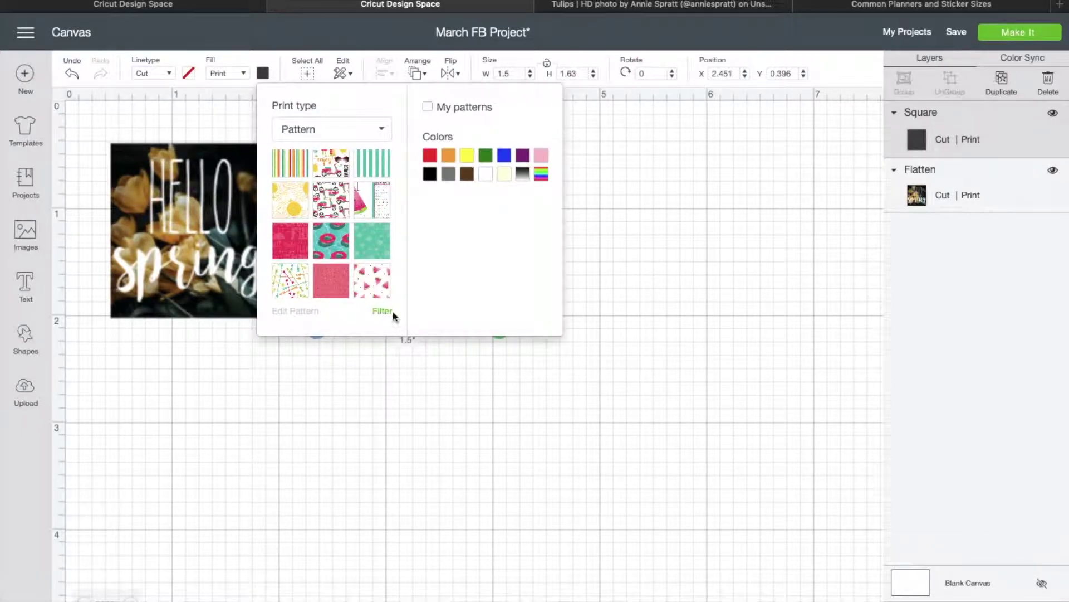
left_click(469, 156)
scroll(319, 241, "down", 3)
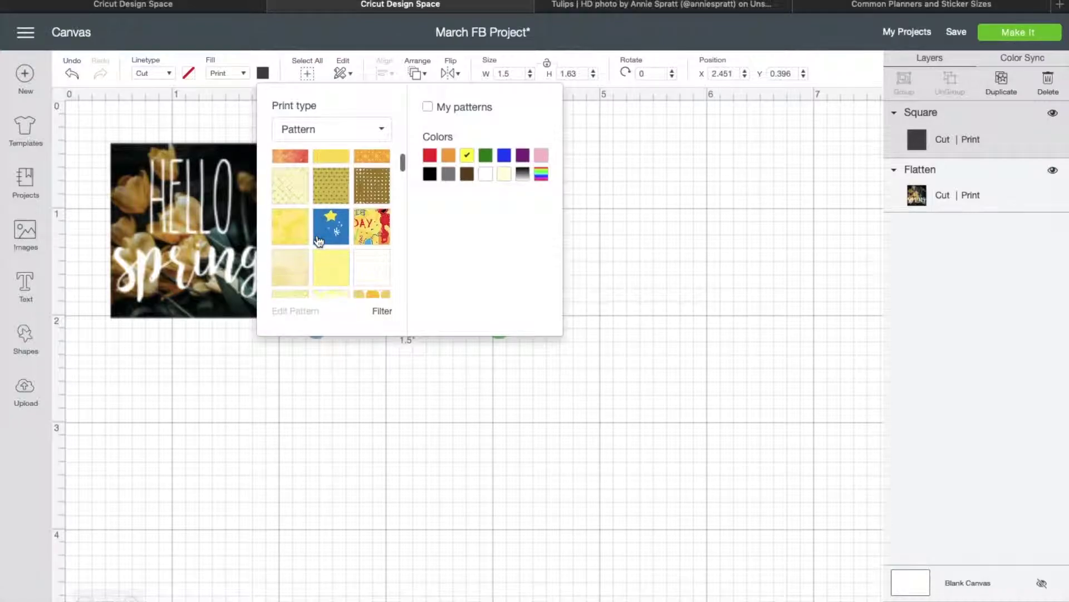
left_click(371, 231)
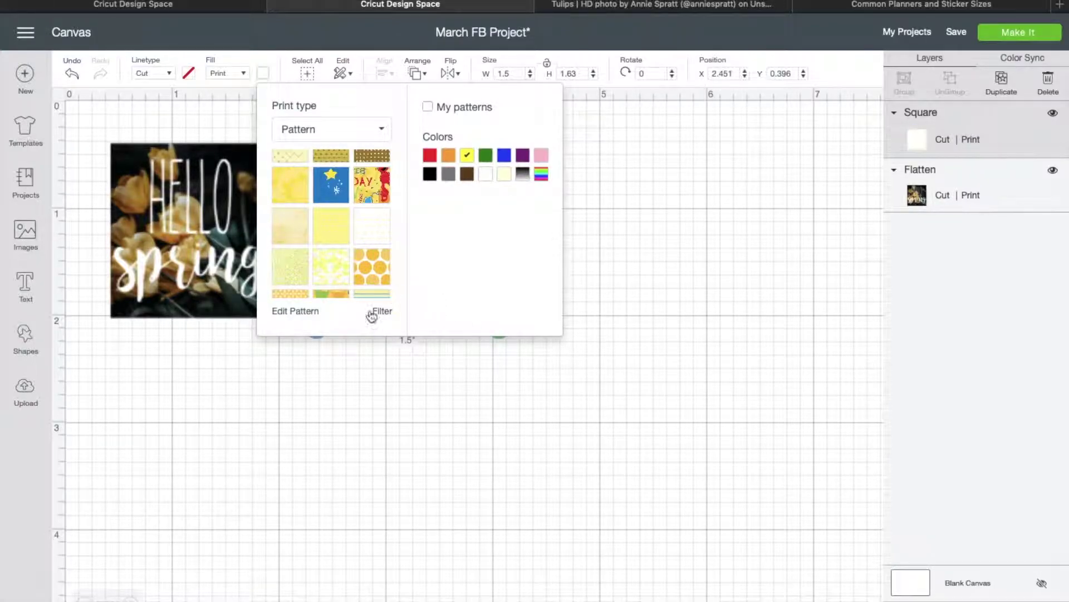
- Enlarge the scale of the yellow-dot pattern filling the square
left_click(293, 311)
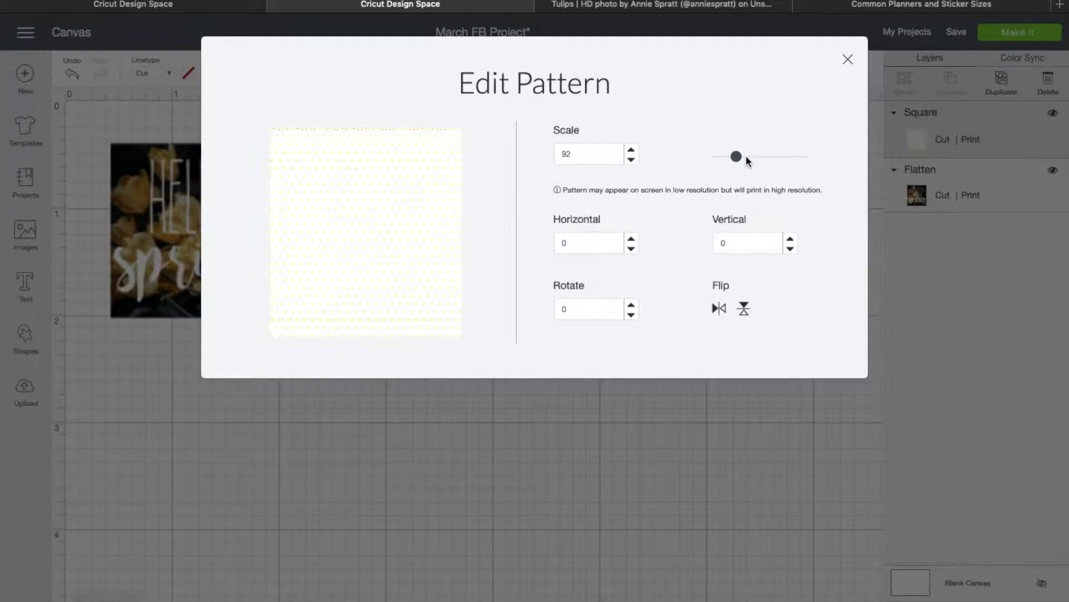
left_click_drag(736, 162, 761, 158)
left_click(847, 59)
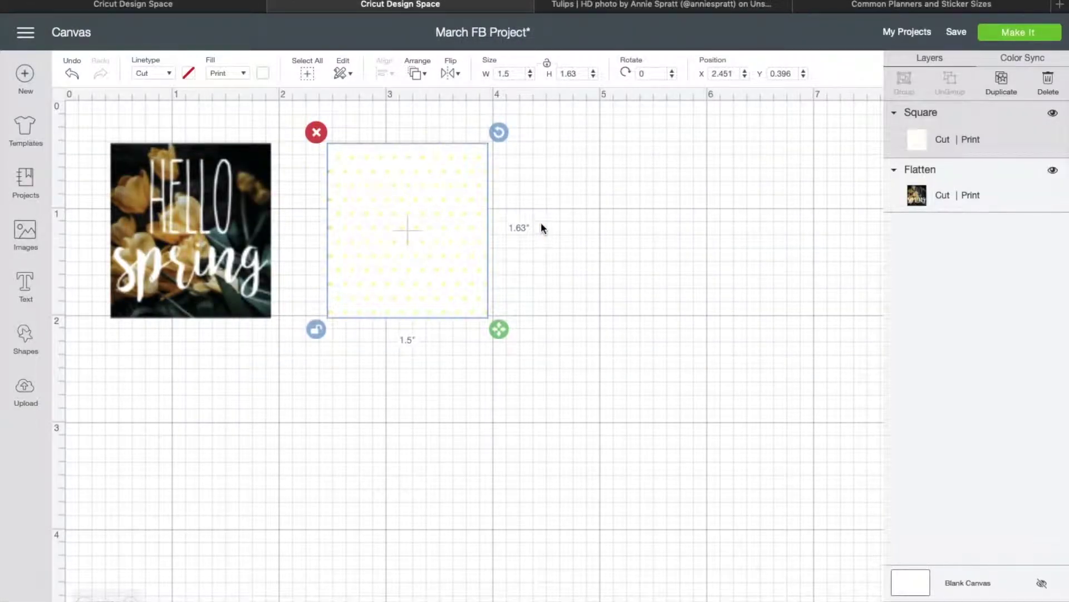
- Move the dotted square slightly closer to the HELLO spring sticker, keeping their top edges level
left_click(578, 234)
left_click(425, 237)
left_click(694, 273)
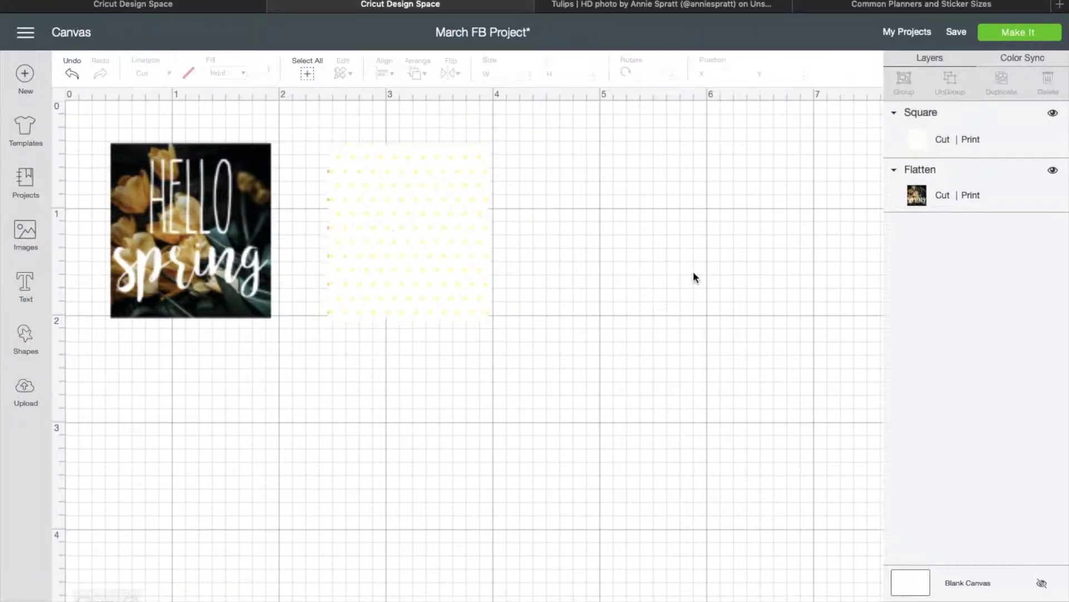
left_click(356, 246)
left_click_drag(355, 246, 341, 241)
left_click(548, 255)
- Insert the pastel floral wreath print from the recently uploaded images onto the canvas
left_click(26, 393)
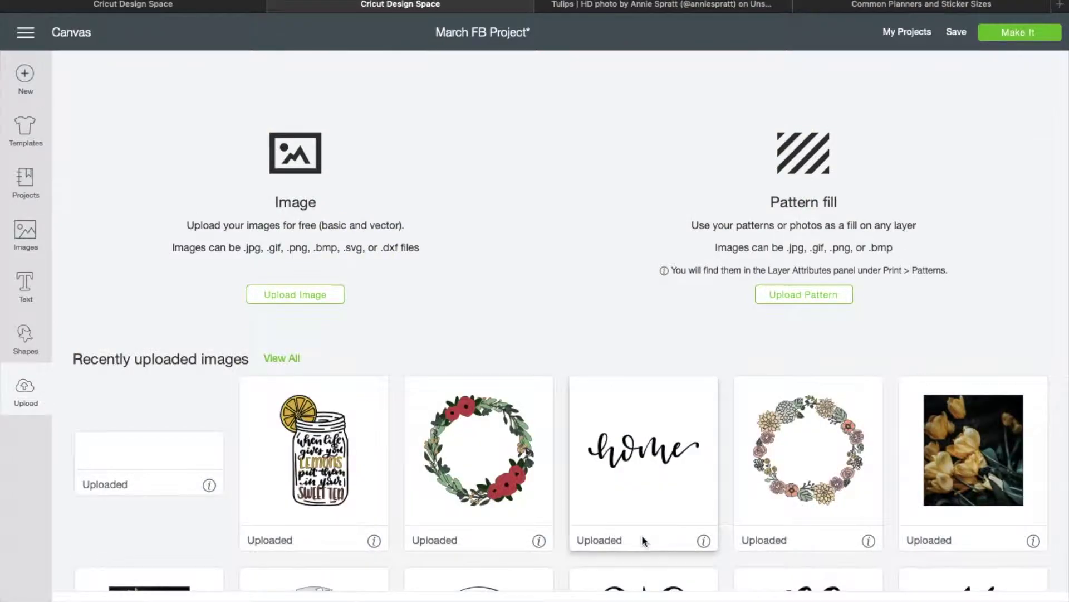
scroll(642, 536, "down", 2)
scroll(644, 539, "down", 1)
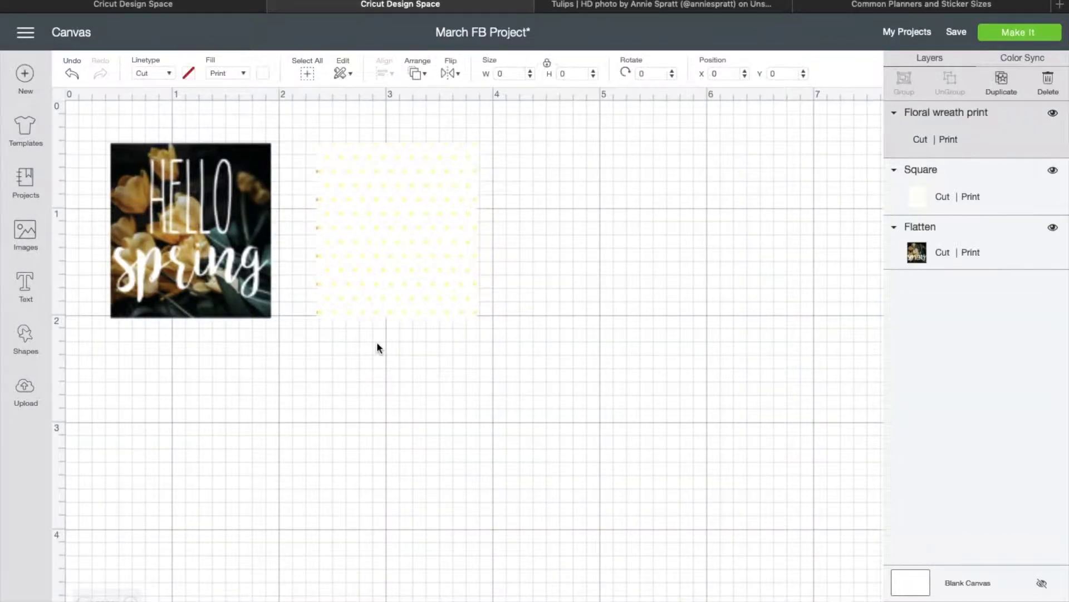
left_click_drag(420, 444, 163, 128)
scroll(791, 553, "down", 3)
scroll(793, 554, "down", 2)
left_click_drag(795, 544, 377, 232)
scroll(378, 231, "up", 5)
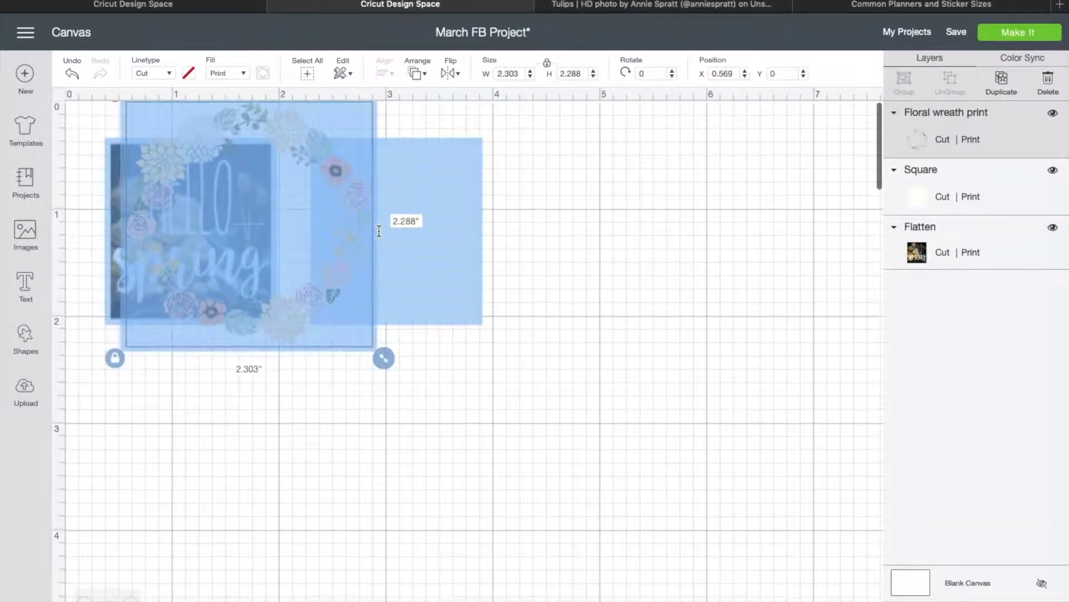
- Move the floral wreath off the HELLO spring sticker to the far side of the dotted square
left_click(353, 191)
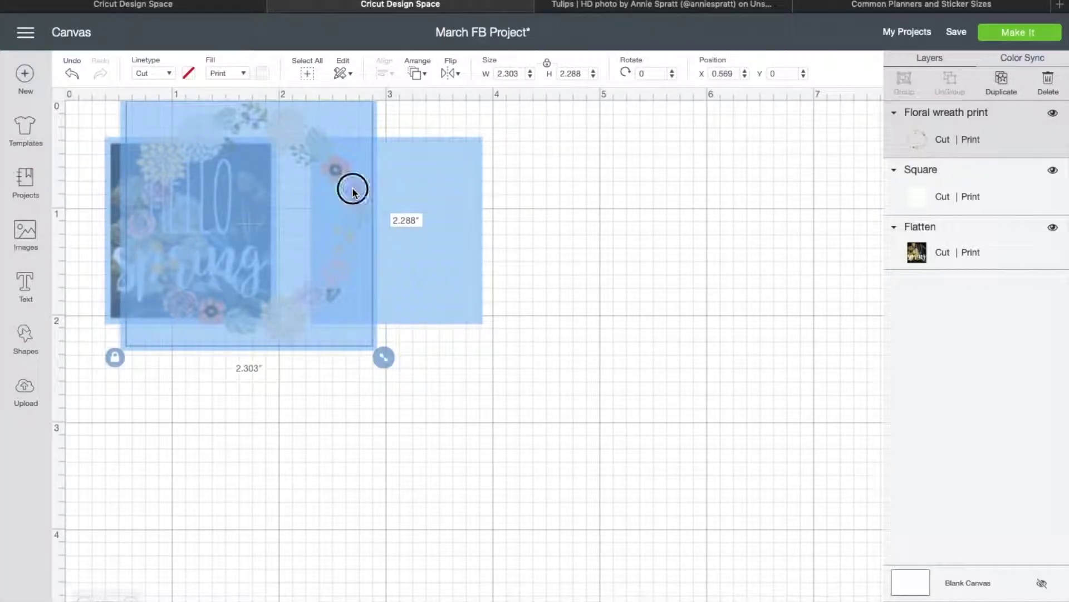
left_click_drag(353, 187, 509, 307)
left_click(292, 414)
left_click(27, 394)
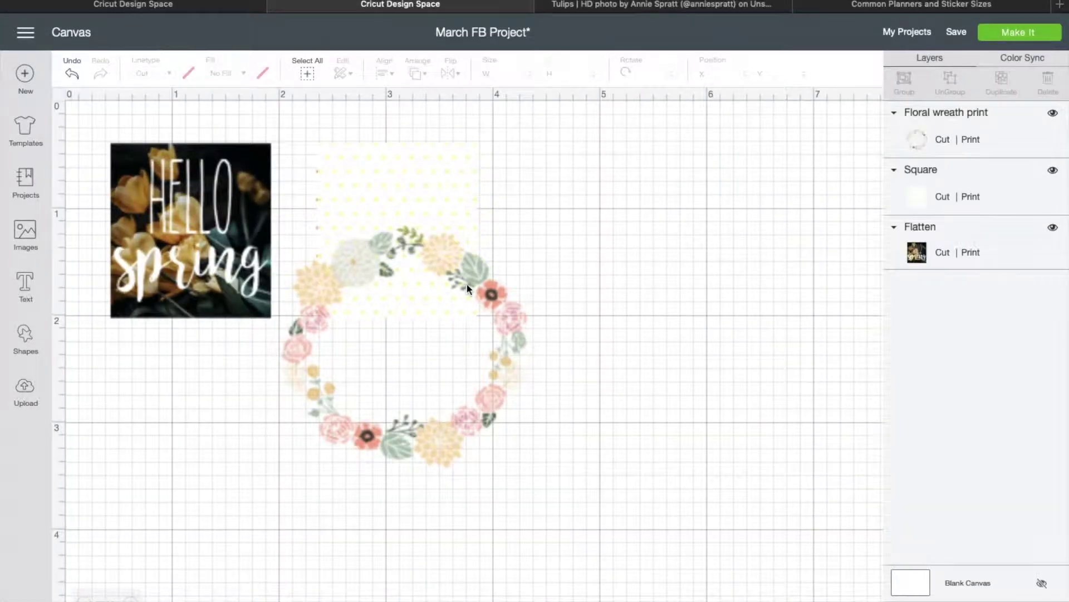
left_click_drag(533, 279, 670, 191)
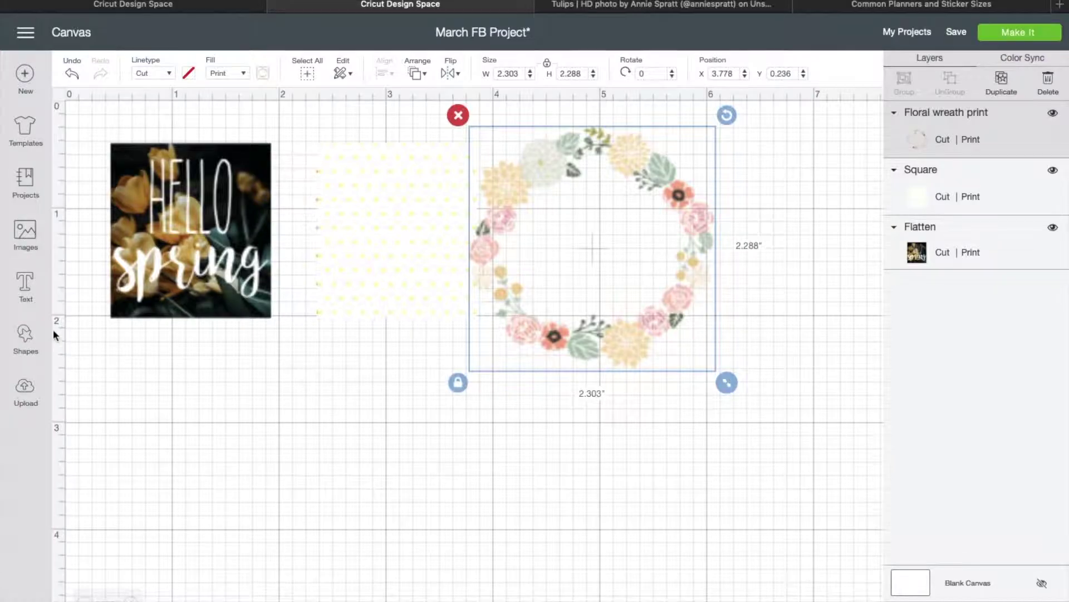
- Search the image library for "wreath" and browse through the available wreath designs
left_click(25, 231)
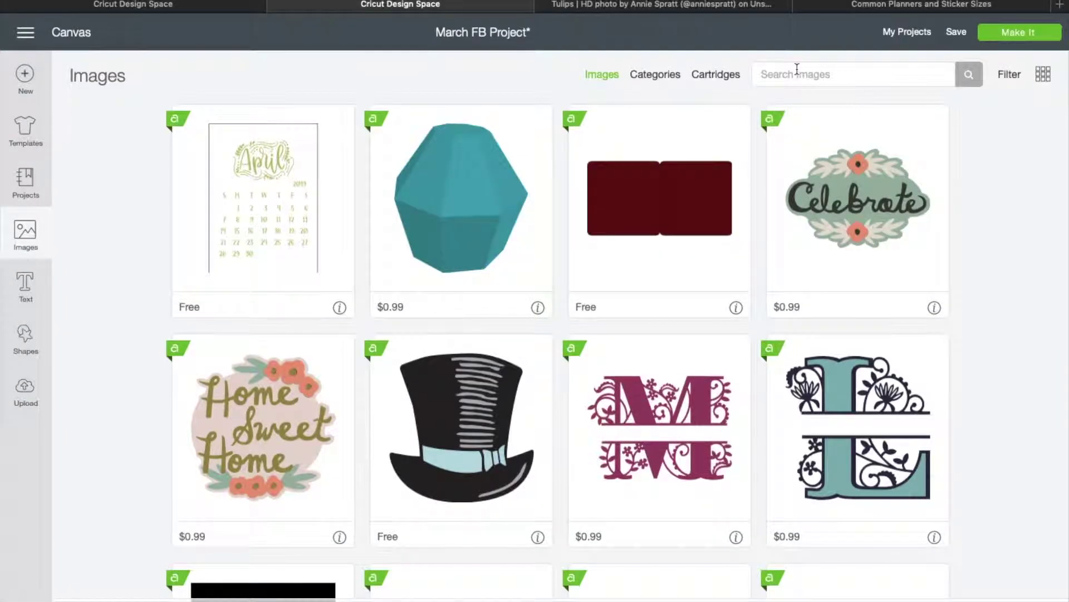
left_click(797, 71)
type("wreath")
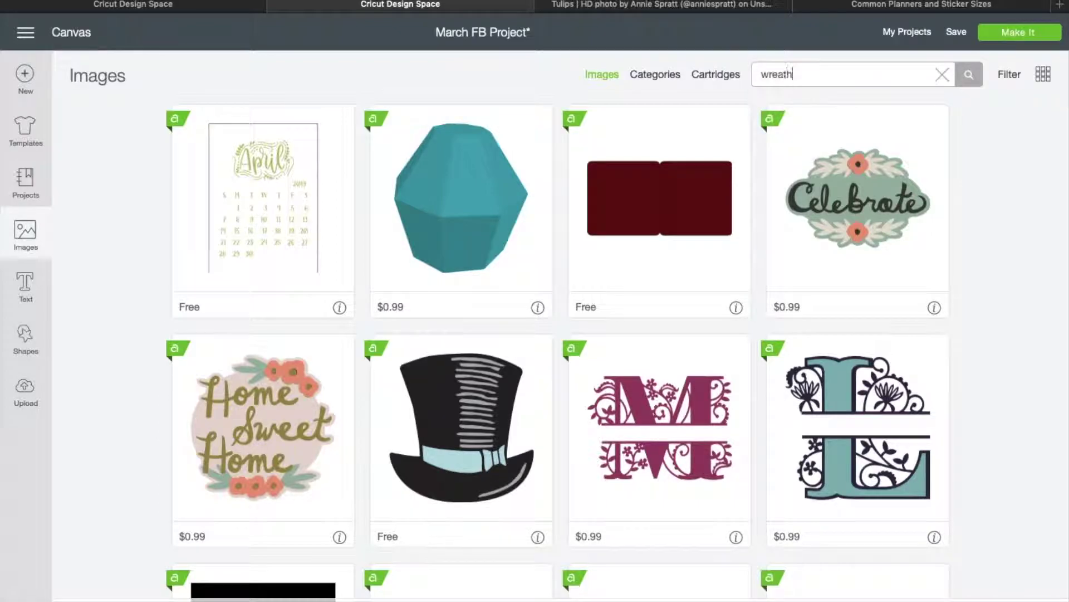
key("Return")
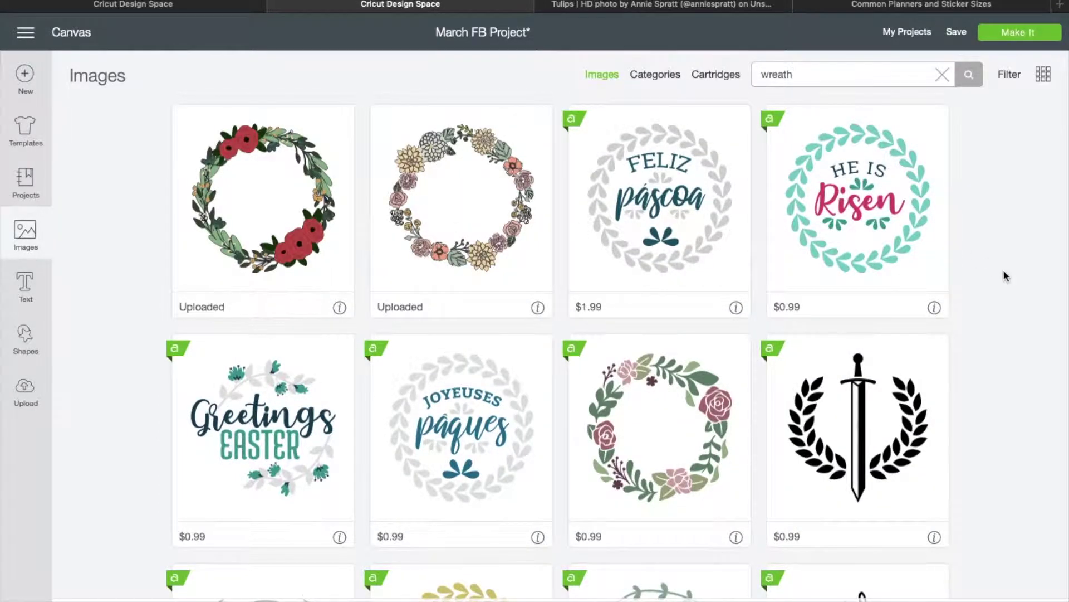
scroll(1004, 269, "down", 12)
scroll(1004, 275, "down", 9)
scroll(1005, 276, "down", 9)
scroll(1004, 276, "down", 9)
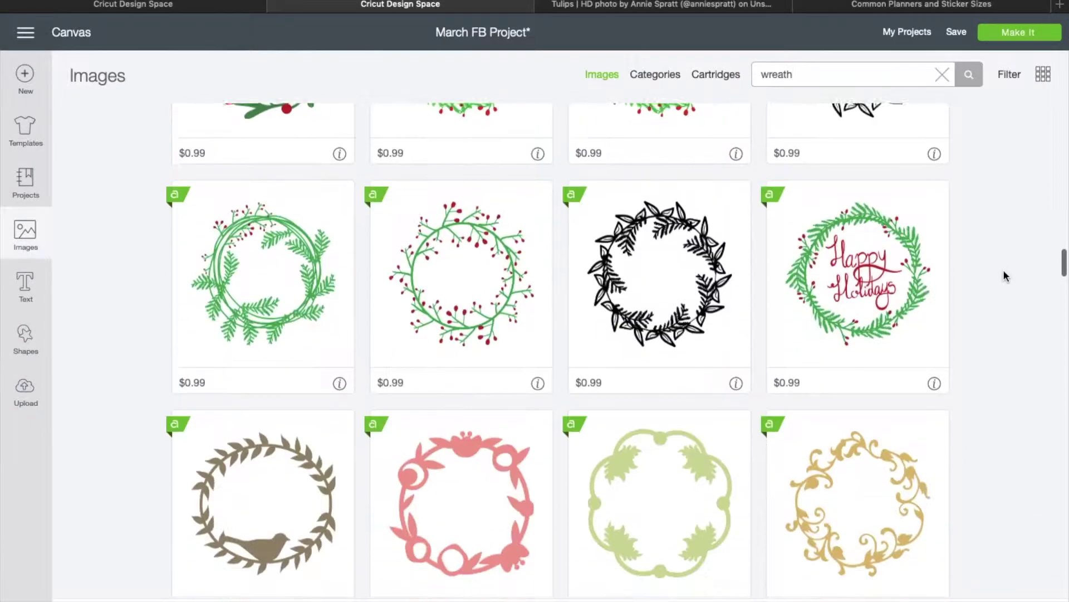
scroll(1004, 271, "down", 10)
scroll(1004, 276, "down", 10)
scroll(1003, 275, "down", 15)
scroll(1004, 276, "down", 15)
scroll(1004, 269, "down", 10)
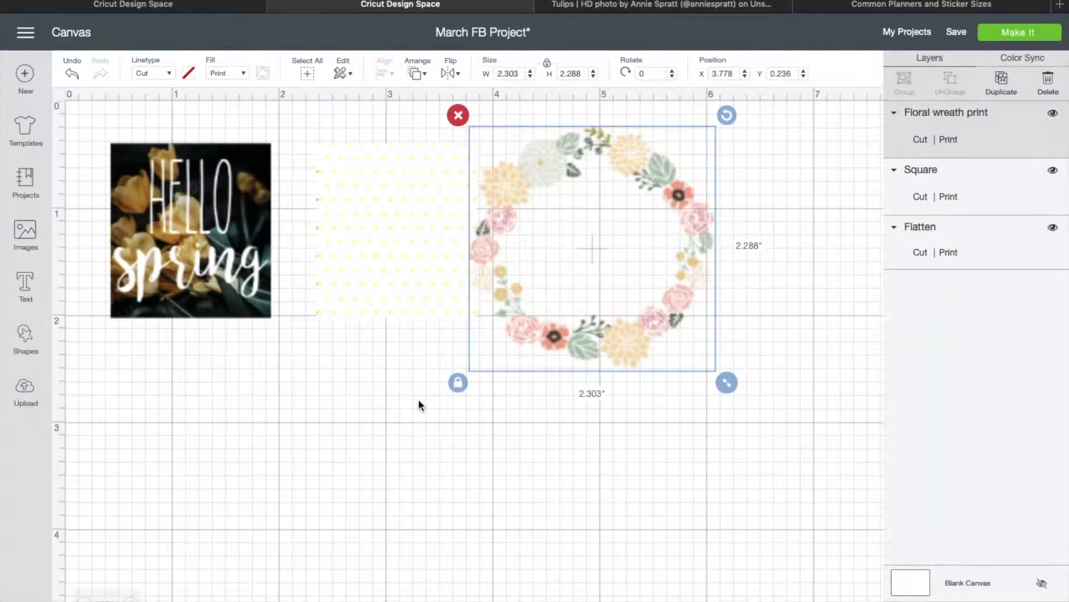
- Move the floral wreath partly over the dotted square and set its height to 1.453 inches with proportions locked
left_click_drag(558, 339, 467, 385)
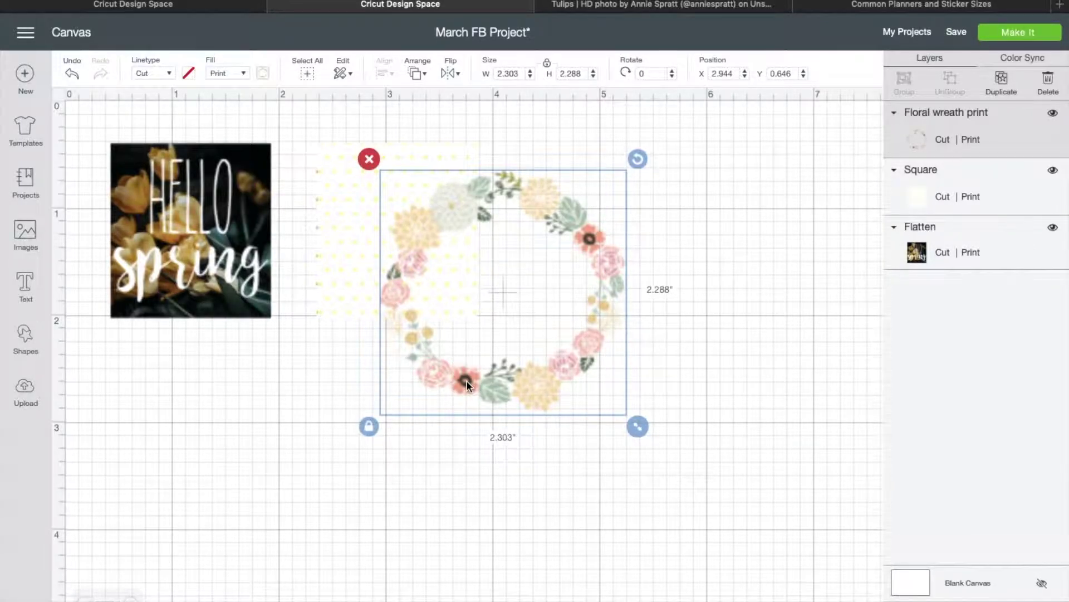
left_click(461, 380)
left_click_drag(461, 380, 439, 374)
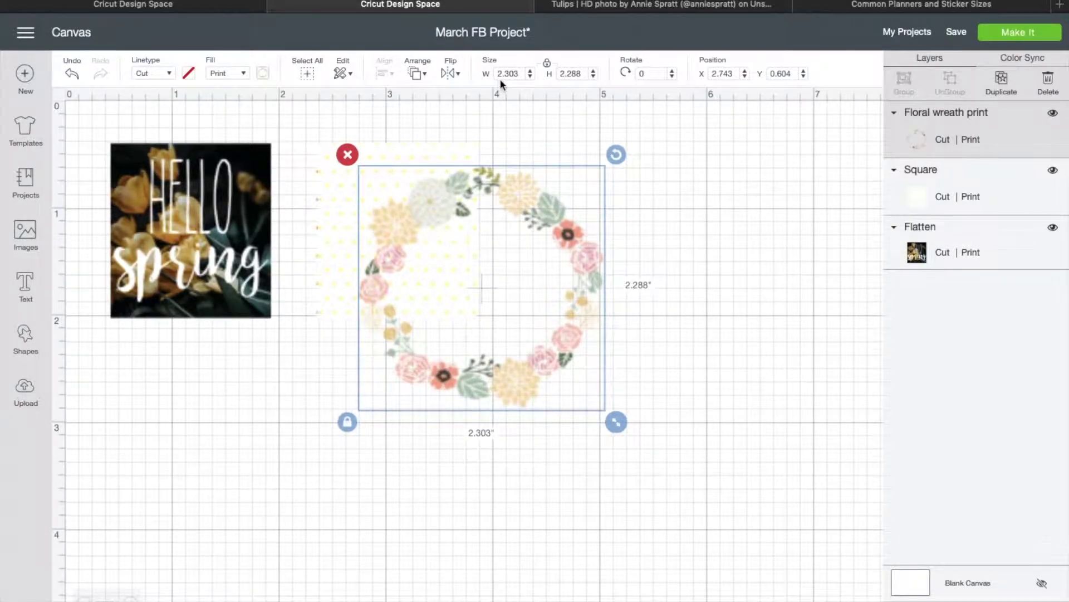
left_click(582, 67)
type("8")
key("BackSpace")
type("1.453")
key("Return")
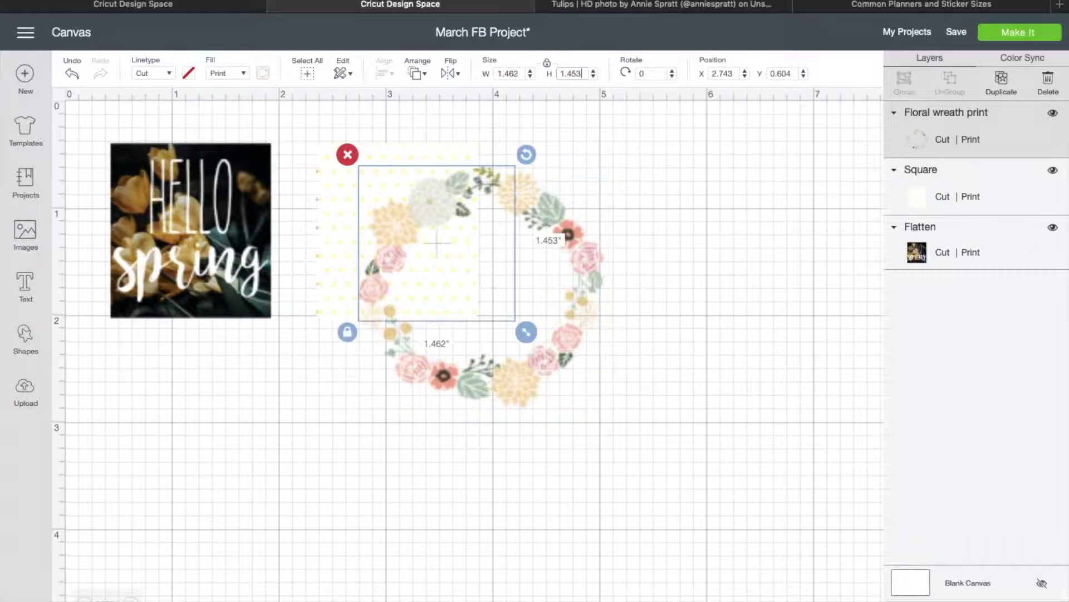
- Place the floral wreath on the dotted square and center the two on each other
left_click_drag(454, 184, 403, 172)
left_click(556, 212)
left_click(421, 182)
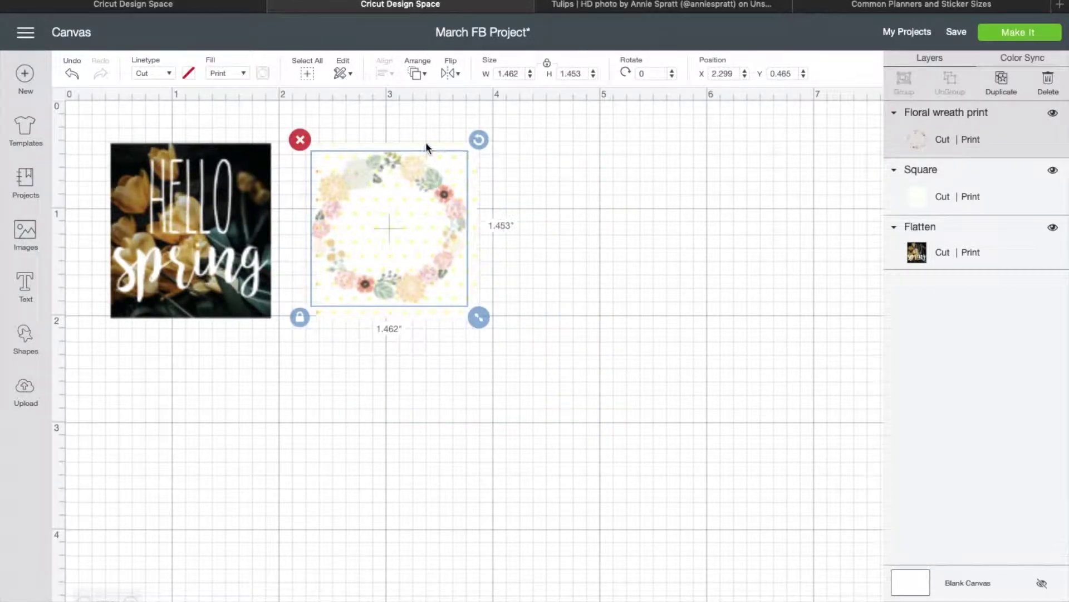
left_click(425, 142)
left_click(384, 73)
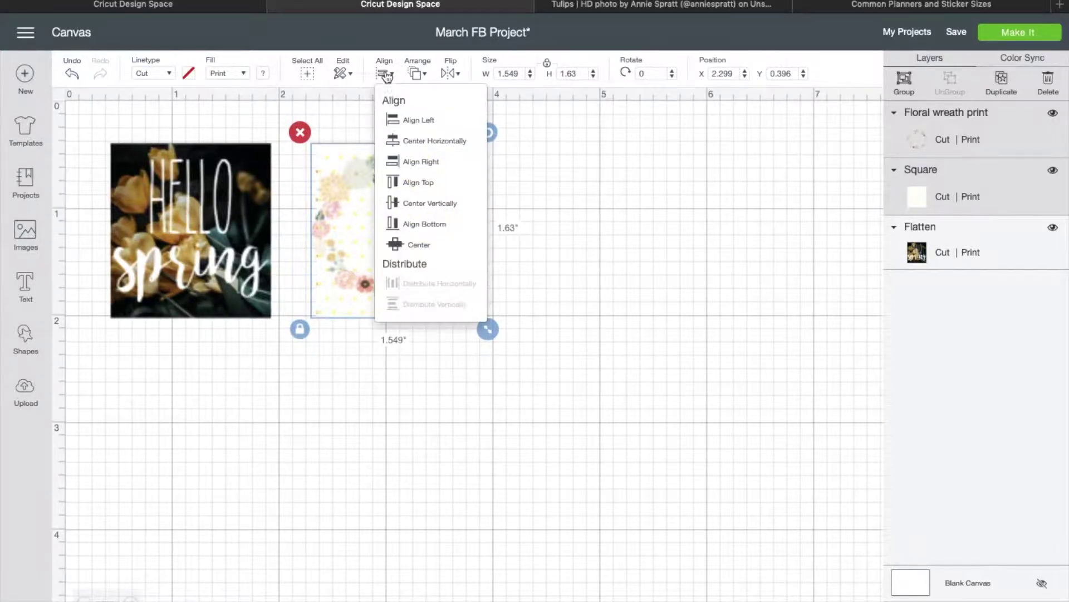
left_click(418, 245)
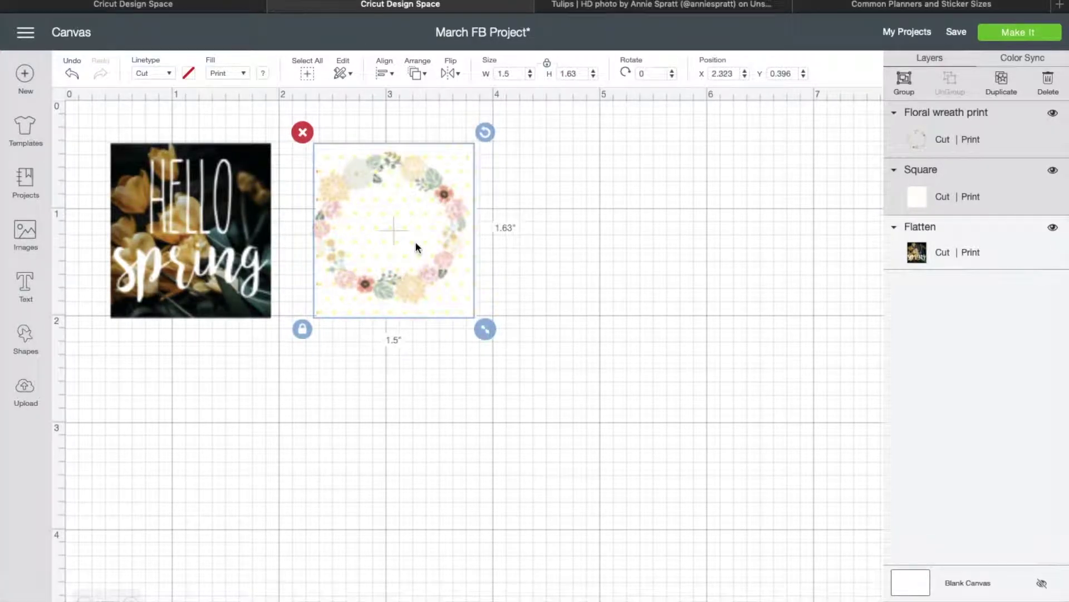
- Select the floral wreath and the dotted square together
left_click(601, 276)
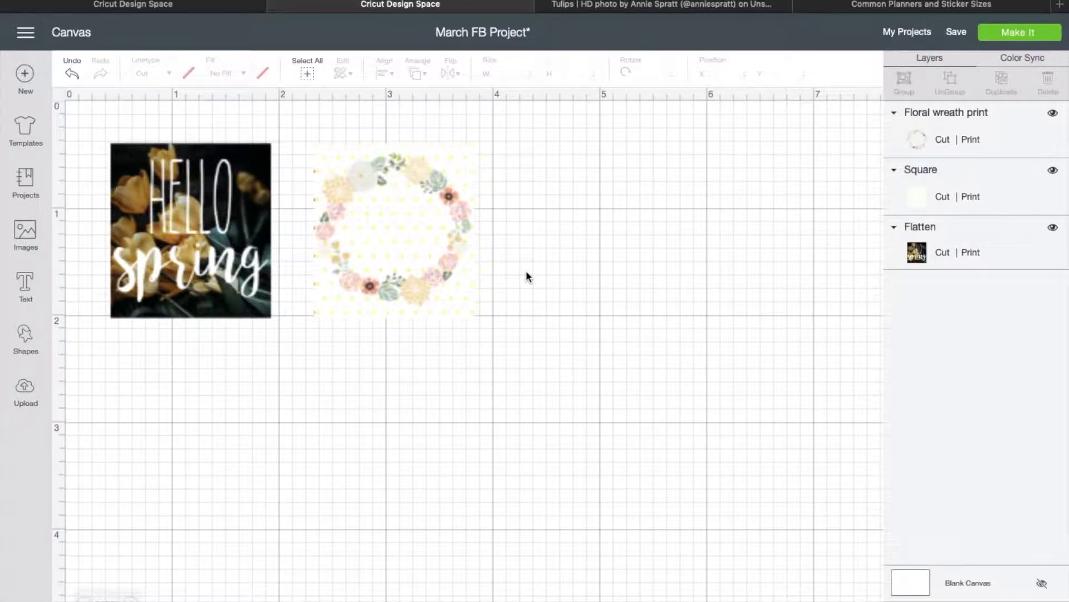
left_click(422, 147)
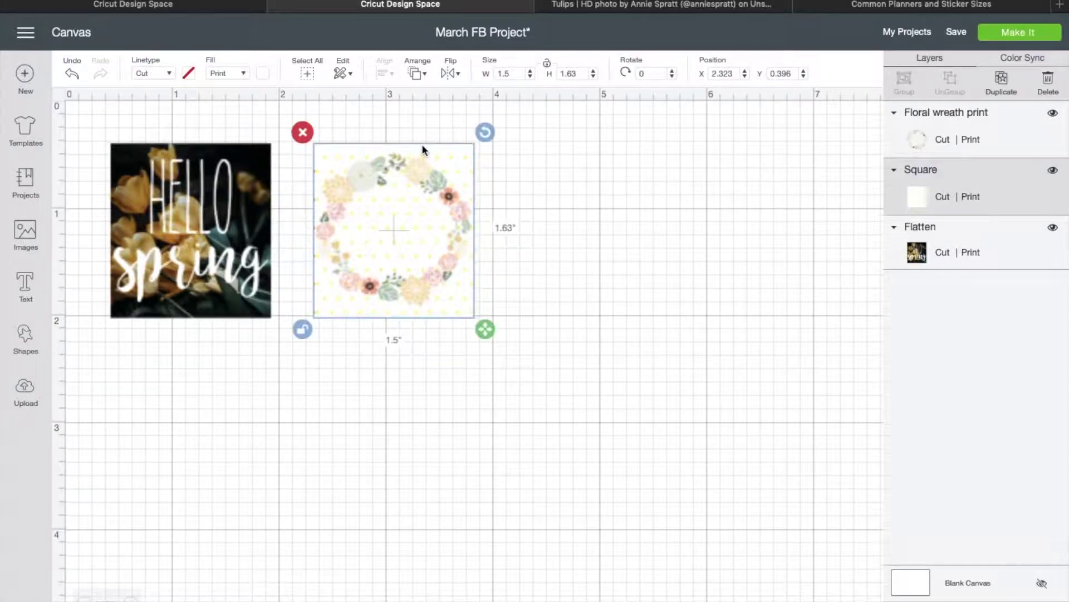
left_click(549, 189)
left_click_drag(318, 112, 452, 415)
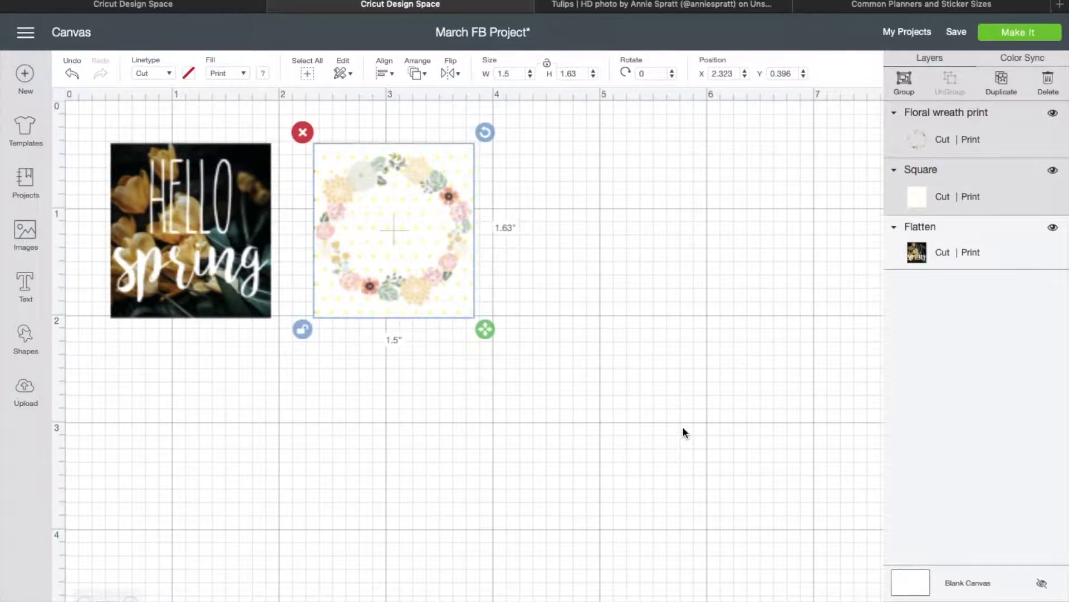